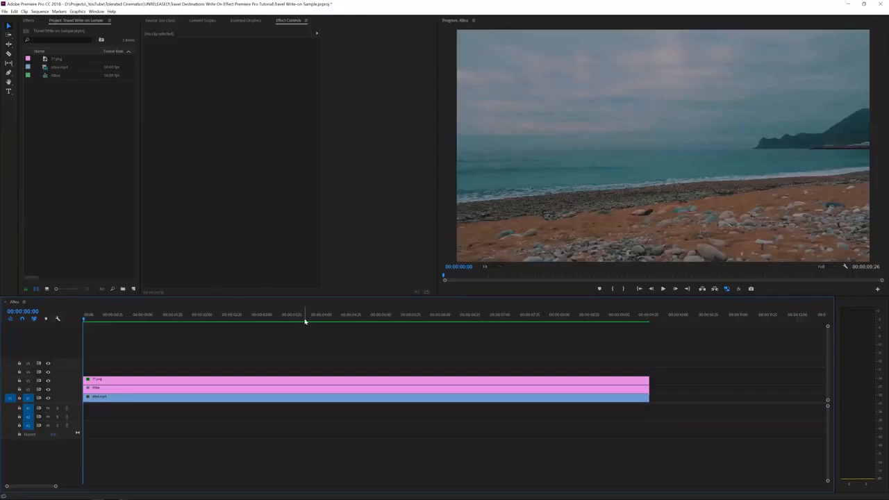
Step: Remove all clips from the timeline, then delete the Altea sequence and 77.png from the project, leaving only altea.mp4
{"action": "left_click", "coordinate": [314, 321]}
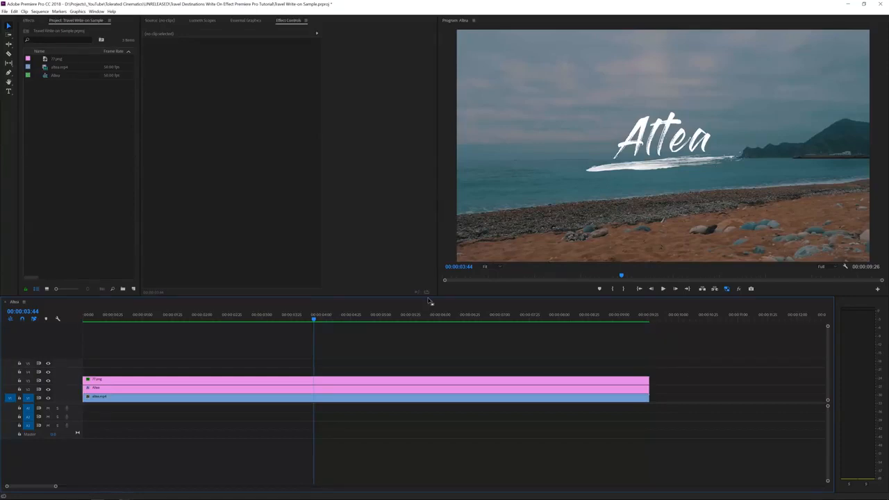
{"action": "left_click", "coordinate": [158, 399]}
{"action": "left_click_drag", "start_coordinate": [171, 365], "coordinate": [155, 389]}
{"action": "key", "text": "Delete"}
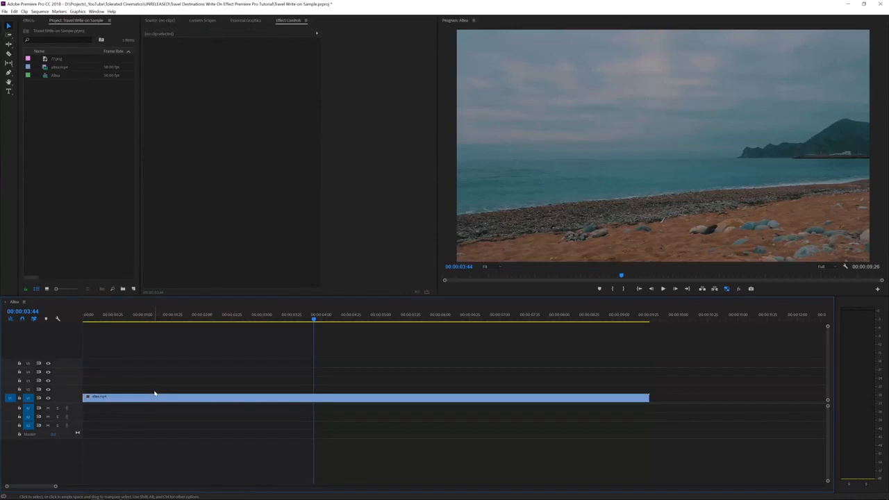
{"action": "left_click", "coordinate": [157, 399]}
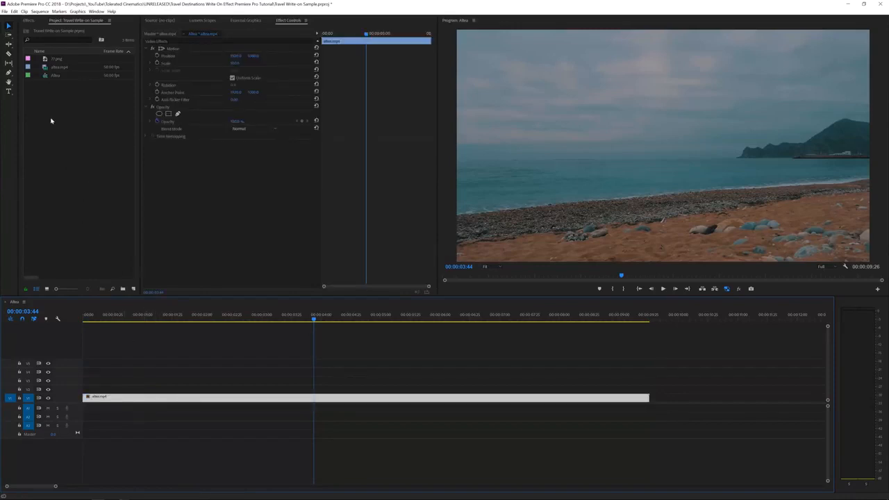
{"action": "key", "text": "Delete"}
{"action": "left_click", "coordinate": [48, 75]}
{"action": "key", "text": "Delete"}
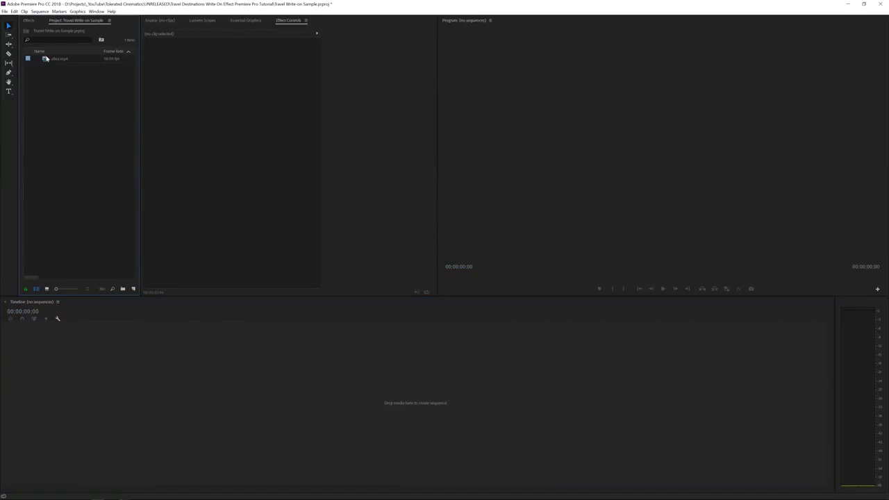
Step: Create a new sequence from altea.mp4, preview the start of the clip and return the playhead to the beginning
{"action": "left_click", "coordinate": [46, 60]}
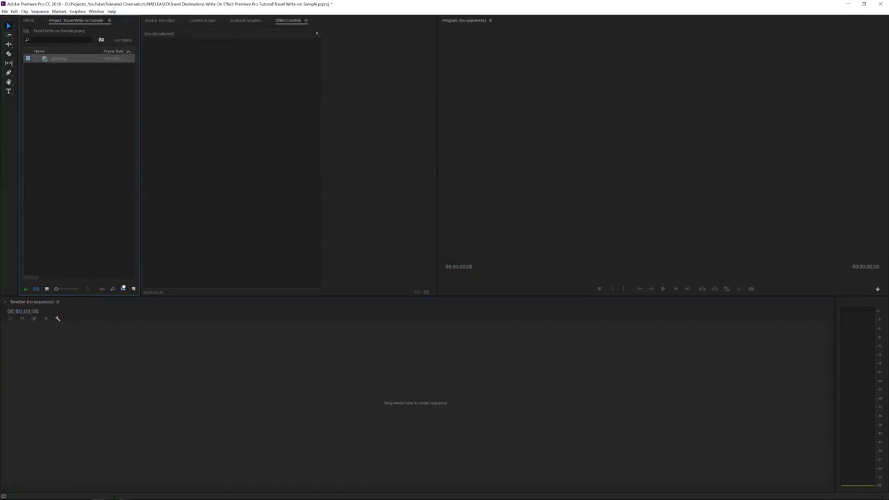
{"action": "left_click_drag", "start_coordinate": [135, 291], "coordinate": [133, 290]}
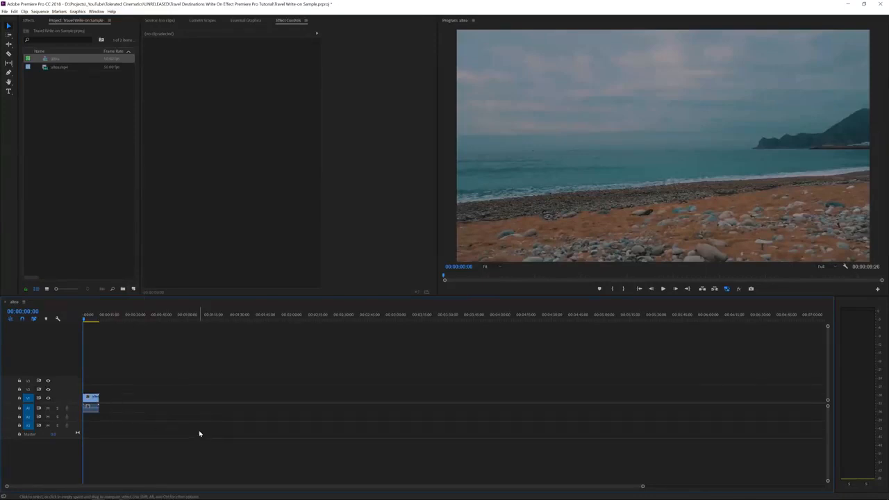
{"action": "key", "text": "backslash"}
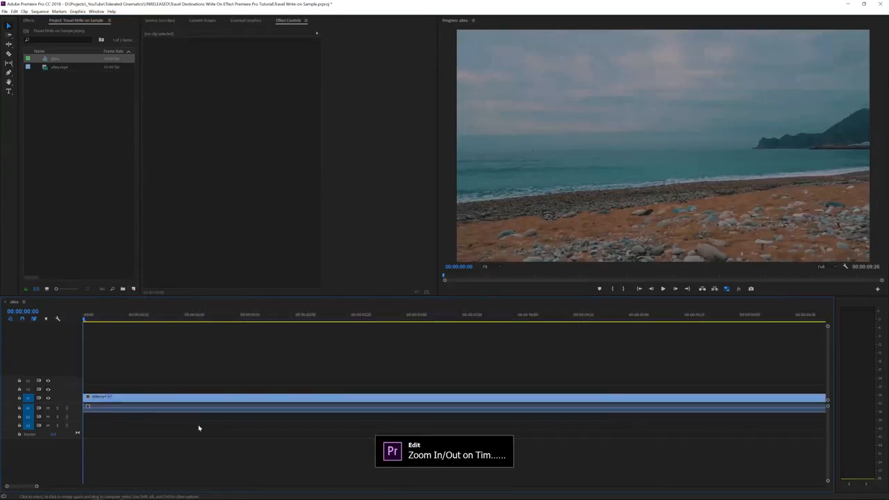
{"action": "scroll", "coordinate": [198, 428], "scroll_direction": "down", "scroll_amount": 1}
{"action": "key", "text": "space"}
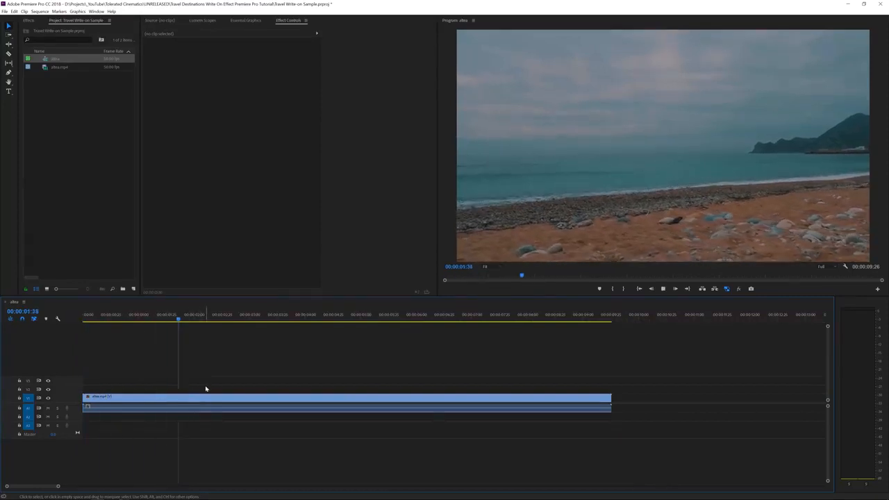
{"action": "key", "text": "space"}
{"action": "key", "text": "Home"}
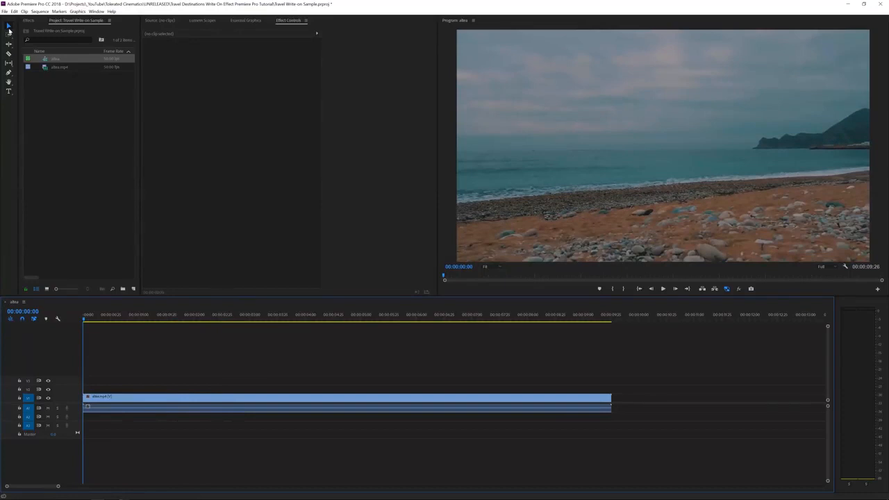
Step: Add a text title reading "Altea" over the sea in the video frame
{"action": "left_click", "coordinate": [9, 93]}
{"action": "left_click", "coordinate": [593, 154]}
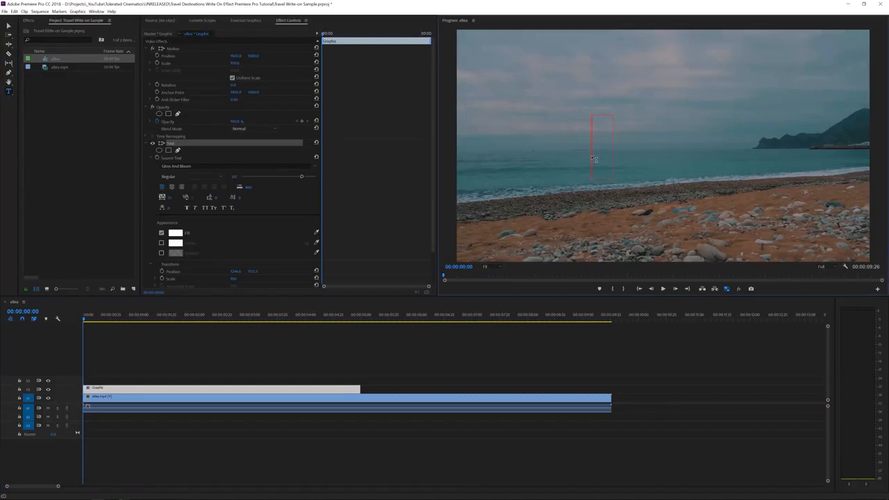
{"action": "type", "text": "Altea"}
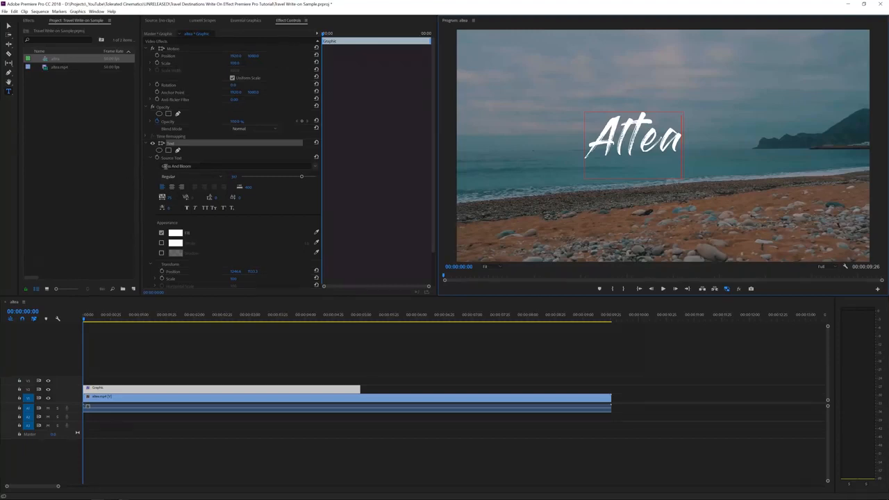
Step: Enlarge the font size of the whole Altea title slightly
{"action": "left_click_drag", "start_coordinate": [303, 178], "coordinate": [296, 179]}
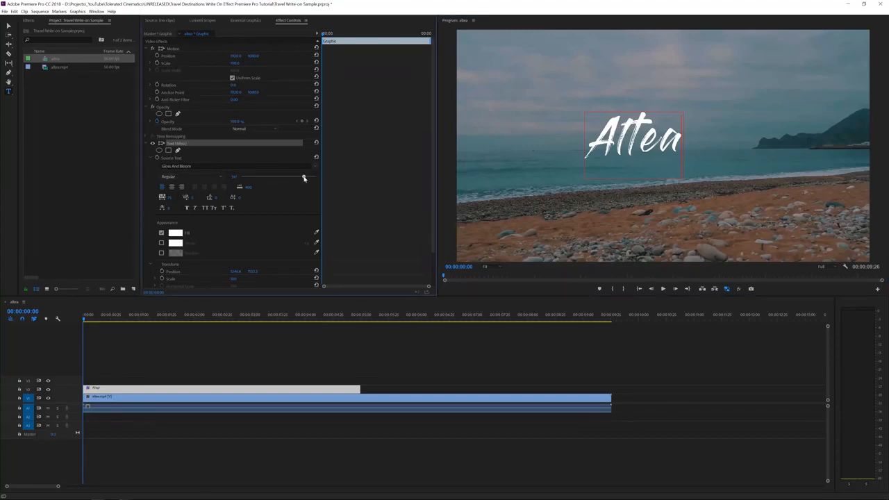
{"action": "key", "text": "ctrl+a"}
{"action": "left_click", "coordinate": [610, 143]}
{"action": "key", "text": "ctrl+a"}
{"action": "left_click_drag", "start_coordinate": [301, 178], "coordinate": [309, 178]}
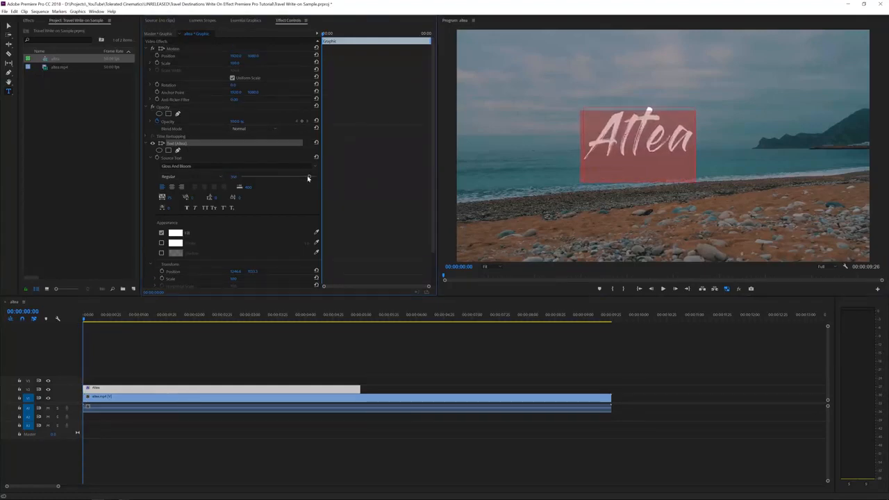
Step: Center the Altea text layer horizontally in the frame using the Essential Graphics alignment options
{"action": "left_click", "coordinate": [244, 20]}
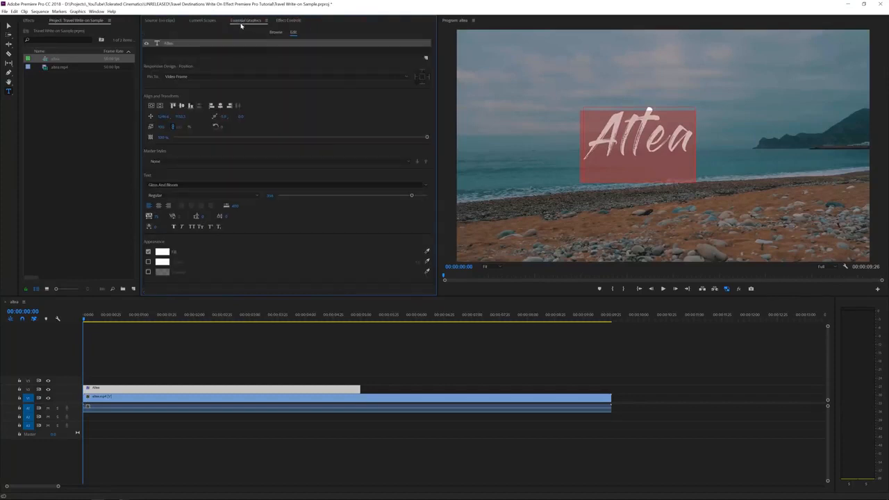
{"action": "left_click", "coordinate": [96, 11]}
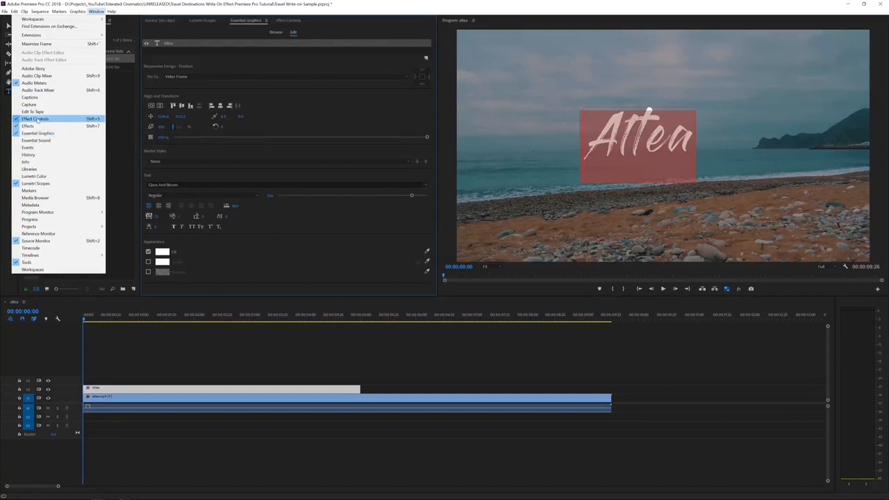
{"action": "left_click", "coordinate": [169, 45]}
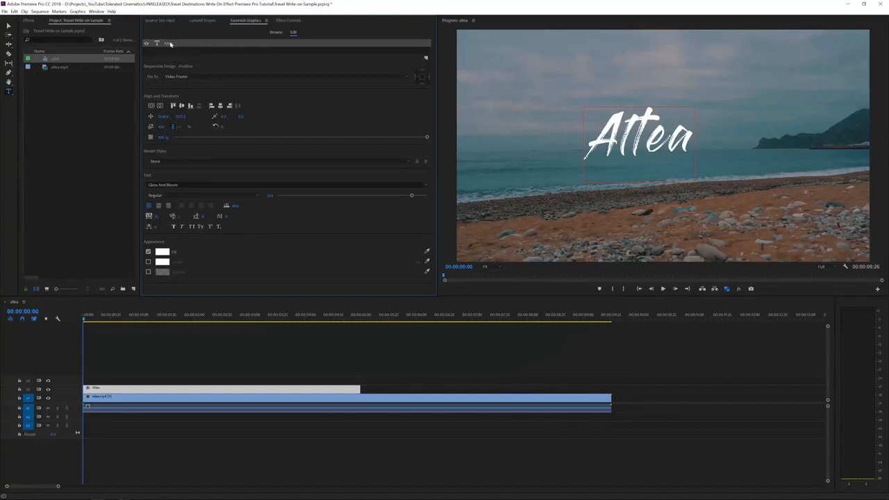
{"action": "left_click", "coordinate": [160, 105]}
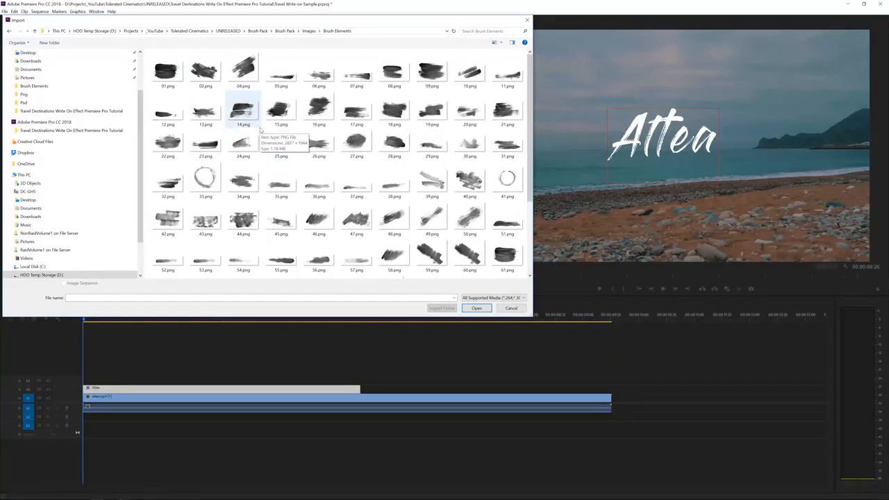
Step: Import the brush stroke image 77.png from the Brush Elements folder and place it on track V3 at the sequence start
{"action": "scroll", "coordinate": [278, 111], "scroll_direction": "down", "scroll_amount": 2}
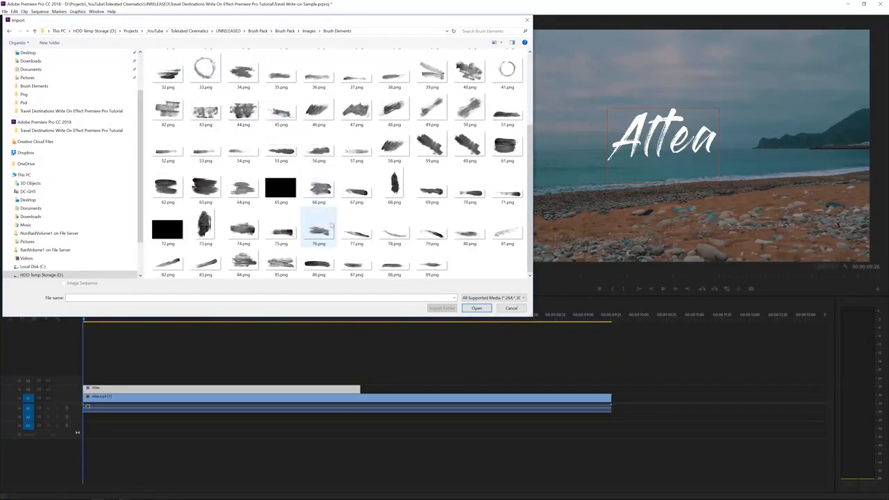
{"action": "left_click", "coordinate": [365, 234]}
{"action": "left_click", "coordinate": [477, 308]}
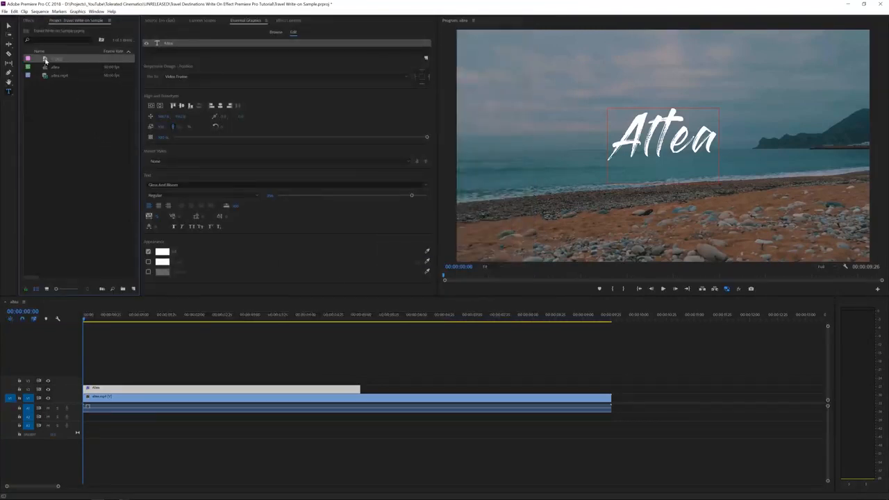
{"action": "mouse_move", "coordinate": [179, 245]}
{"action": "left_mouse_down"}
{"action": "mouse_move", "coordinate": [111, 381]}
{"action": "mouse_move", "coordinate": [101, 382]}
{"action": "left_mouse_up"}
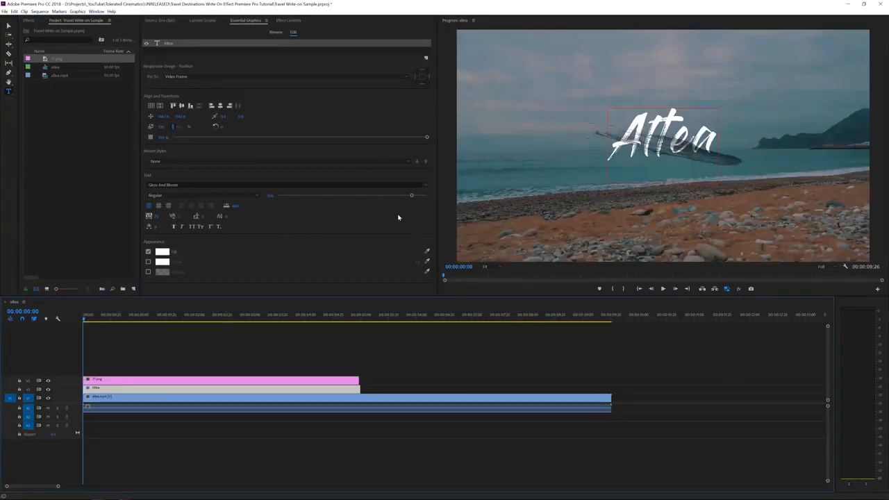
Step: Find the Tint effect and apply it to the 77.png clip
{"action": "left_click", "coordinate": [29, 21]}
{"action": "left_click", "coordinate": [53, 29]}
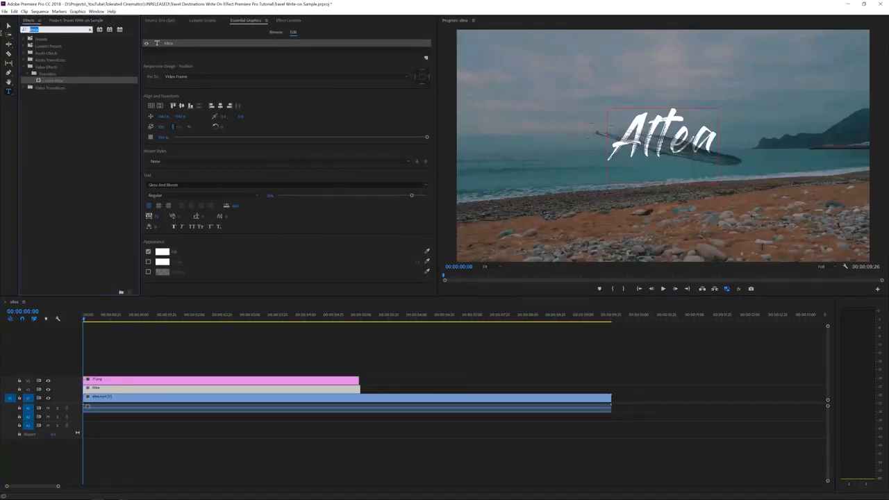
{"action": "type", "text": "tint"}
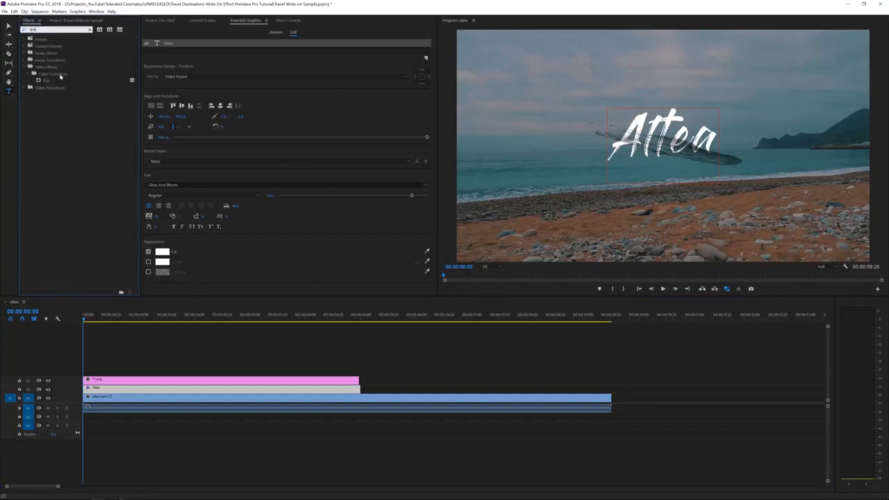
{"action": "left_click", "coordinate": [45, 82]}
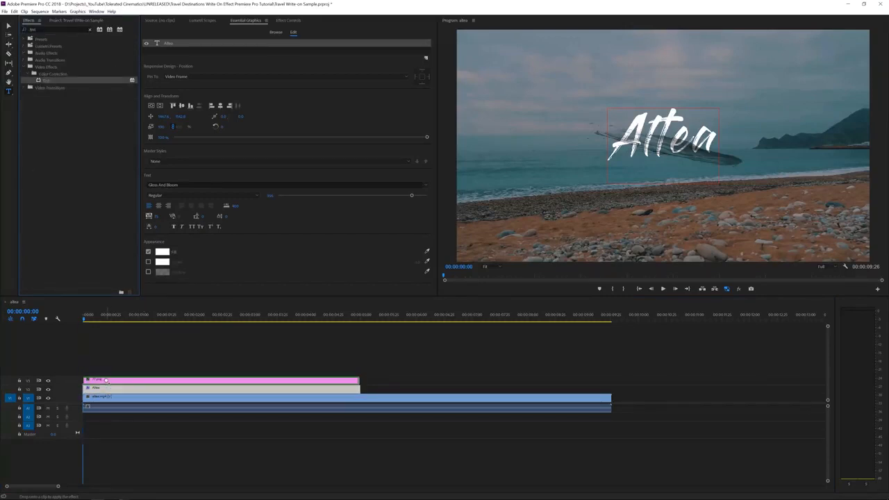
{"action": "left_click", "coordinate": [139, 380]}
Step: Set the Tint effect's Map Black To color to white so the brush stroke turns white
{"action": "left_click", "coordinate": [289, 21]}
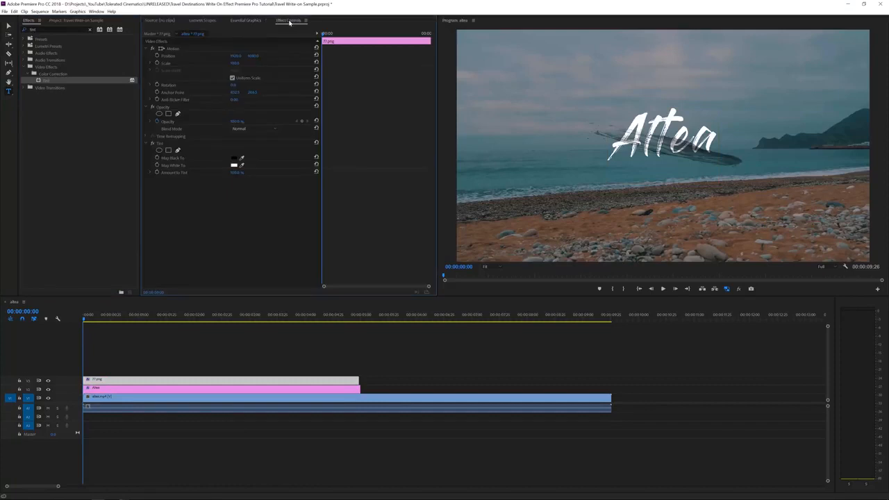
{"action": "left_click", "coordinate": [234, 165]}
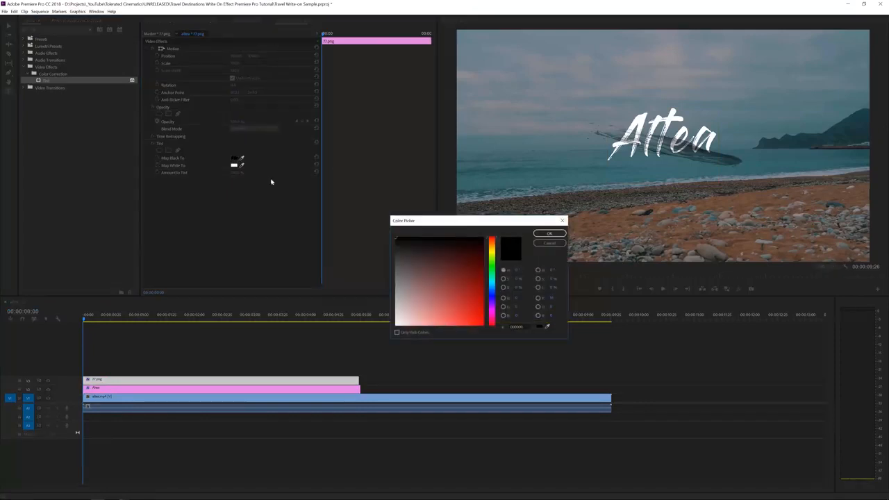
{"action": "left_click", "coordinate": [548, 233]}
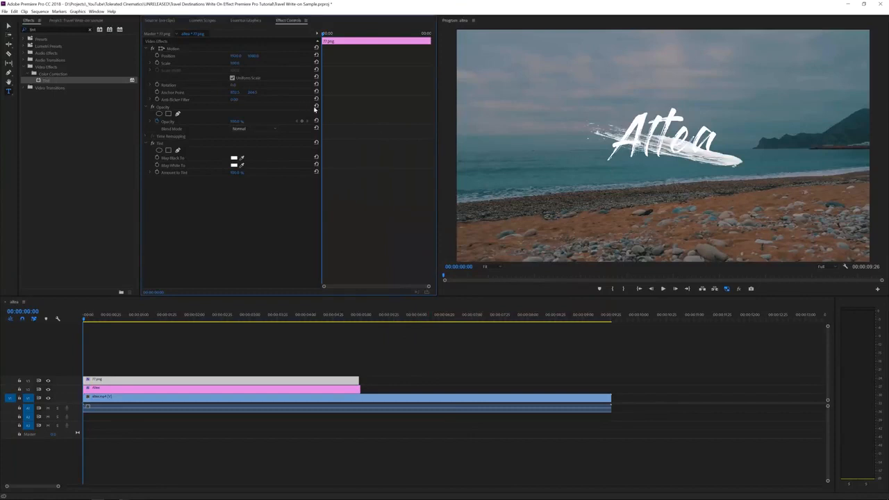
Step: Rotate the brush stroke and shape it into a thin underline beneath the Altea title, with uniform scale turned off and its height reduced
{"action": "left_click_drag", "start_coordinate": [233, 87], "coordinate": [292, 87]}
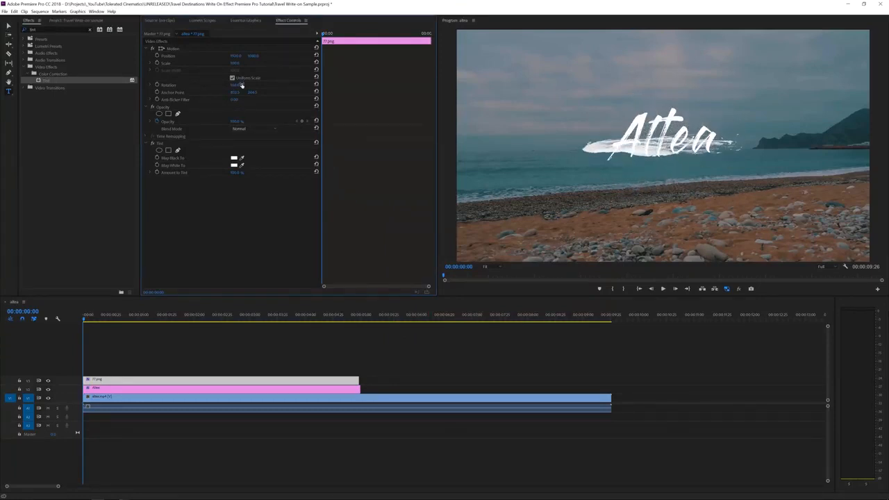
{"action": "left_click_drag", "start_coordinate": [235, 56], "coordinate": [301, 55]}
{"action": "left_click_drag", "start_coordinate": [253, 55], "coordinate": [251, 55]}
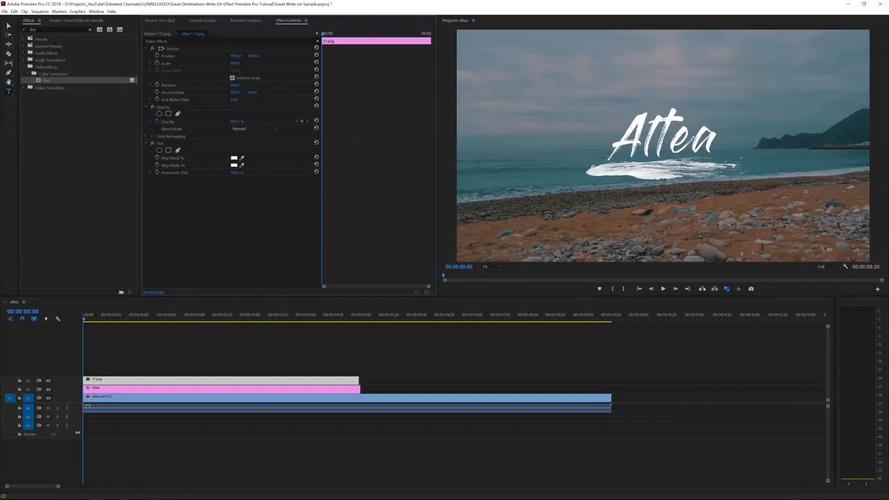
{"action": "left_click", "coordinate": [233, 79]}
{"action": "mouse_move", "coordinate": [235, 63]}
{"action": "left_mouse_down"}
{"action": "mouse_move", "coordinate": [214, 63]}
{"action": "mouse_move", "coordinate": [237, 85]}
{"action": "left_mouse_up"}
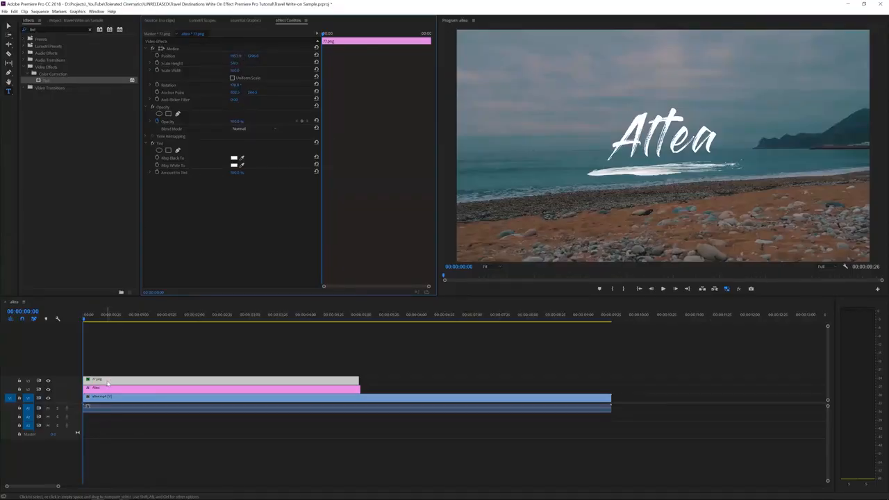
Step: Extend the Altea title and 77.png clips to the end of the altea.mp4 clip
{"action": "left_click_drag", "start_coordinate": [251, 347], "coordinate": [214, 391]}
{"action": "left_click_drag", "start_coordinate": [365, 384], "coordinate": [612, 380]}
{"action": "left_click", "coordinate": [613, 373]}
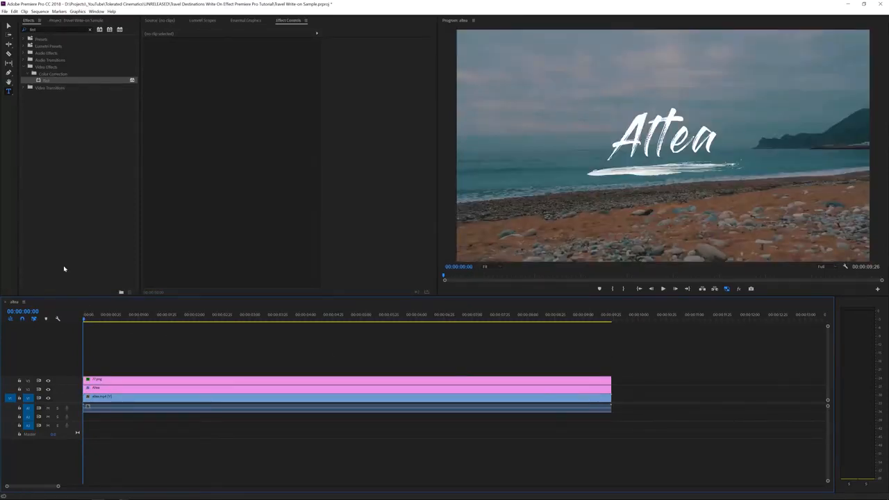
Step: Find the Write-on effect and apply it to the Altea title clip
{"action": "left_click_drag", "start_coordinate": [46, 30], "coordinate": [4, 34]}
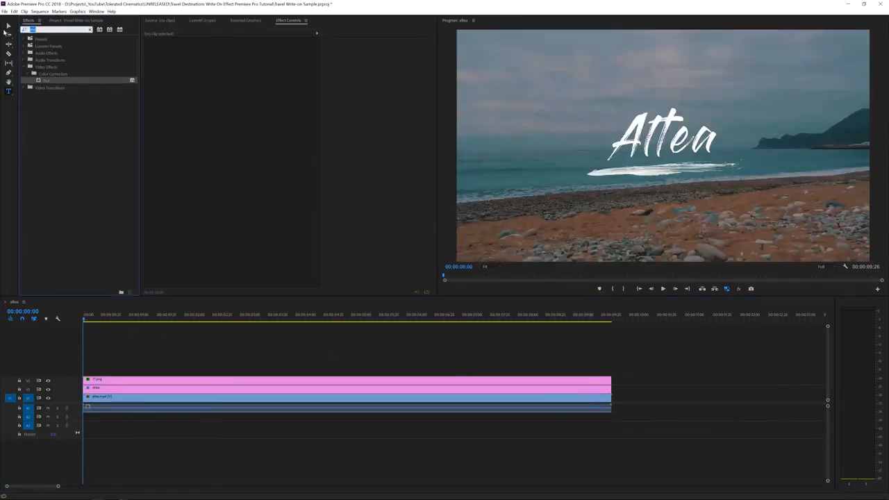
{"action": "type", "text": "write"}
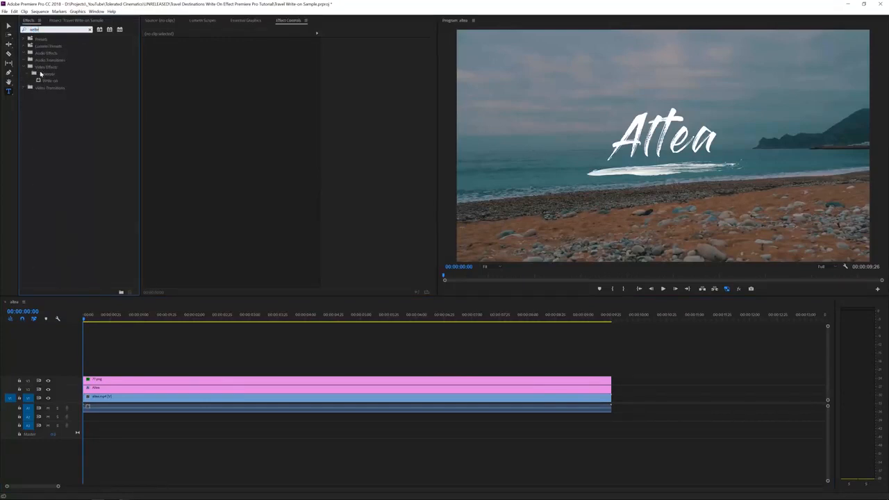
{"action": "left_click_drag", "start_coordinate": [48, 82], "coordinate": [96, 391]}
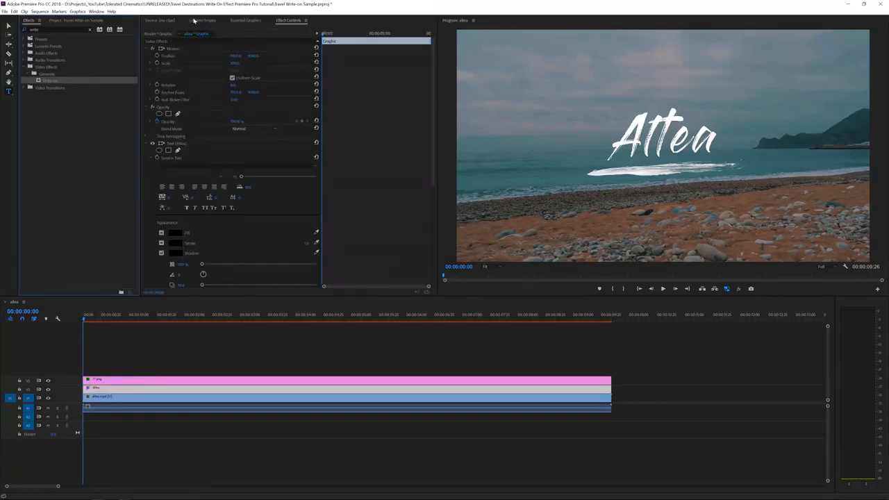
Step: Collapse the title's text properties and set the Write-on effect's Brush Size to 35
{"action": "left_click", "coordinate": [151, 144]}
{"action": "left_click", "coordinate": [178, 150]}
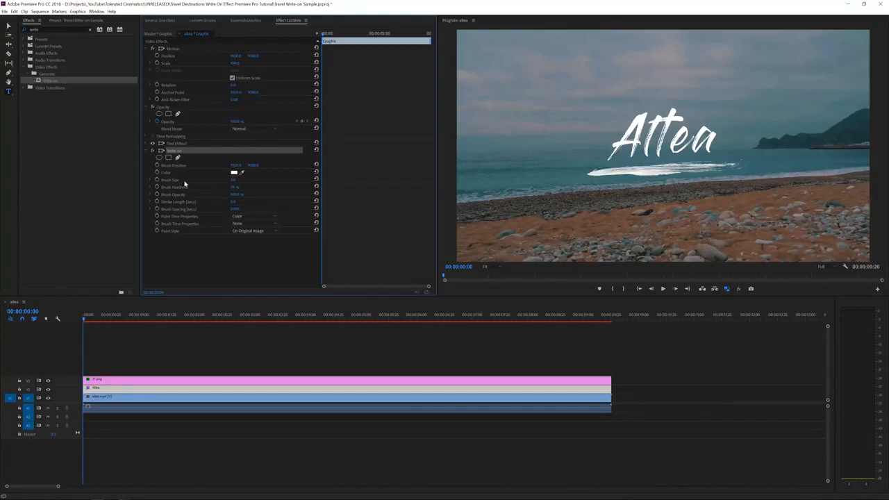
{"action": "left_click", "coordinate": [234, 181]}
{"action": "type", "text": "35"}
{"action": "key", "text": "Return"}
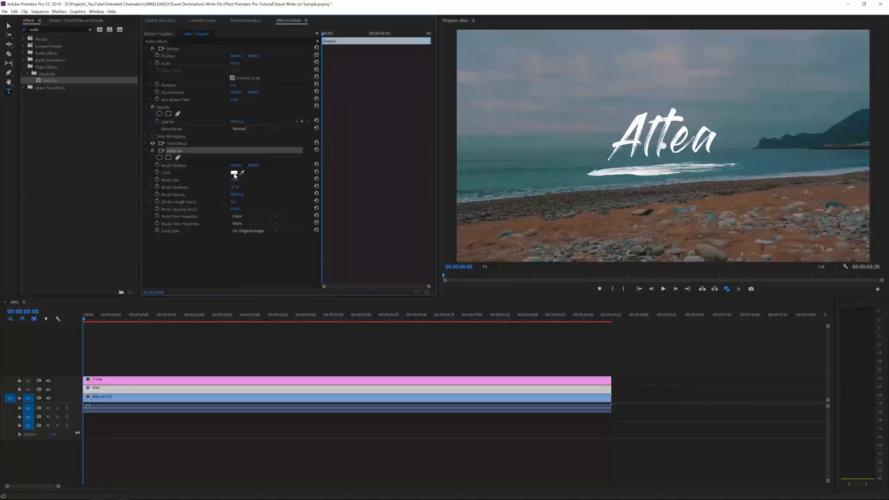
Step: Change the Write-on effect's brush colour to pure red
{"action": "left_click", "coordinate": [234, 173]}
{"action": "left_click", "coordinate": [483, 324]}
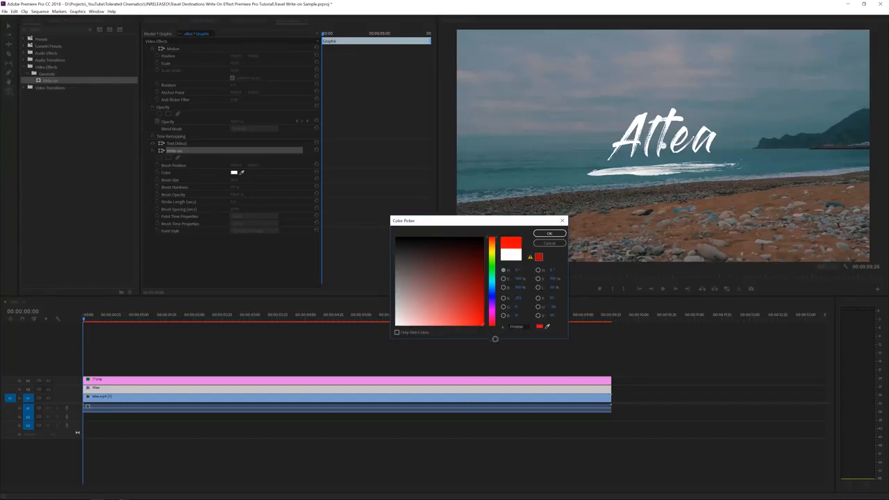
{"action": "left_click", "coordinate": [549, 233]}
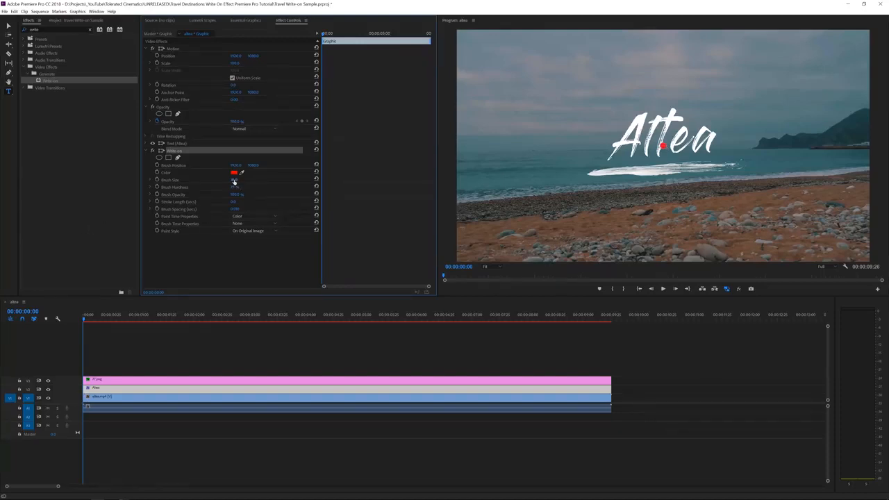
Step: Set the Write-on effect's Brush Hardness to 100% and its Stroke Length to 100
{"action": "left_click", "coordinate": [235, 180]}
{"action": "left_click", "coordinate": [237, 188]}
{"action": "type", "text": "100"}
{"action": "key", "text": "Return"}
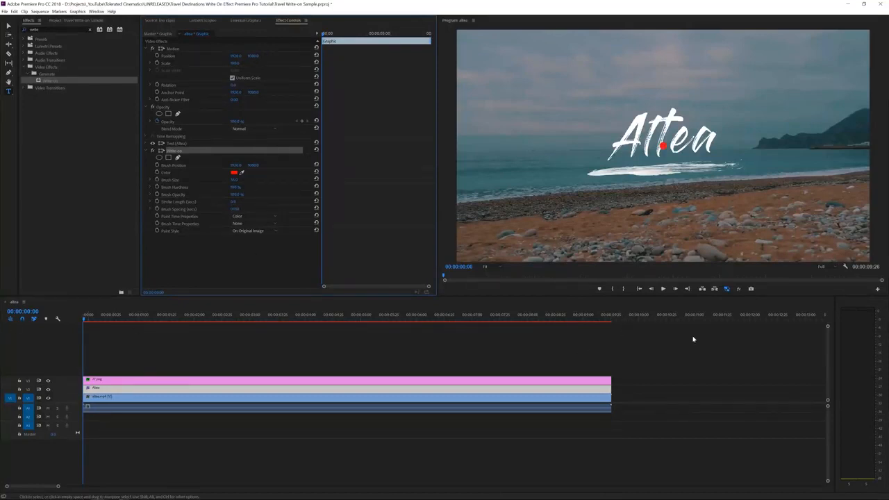
{"action": "left_click", "coordinate": [234, 201]}
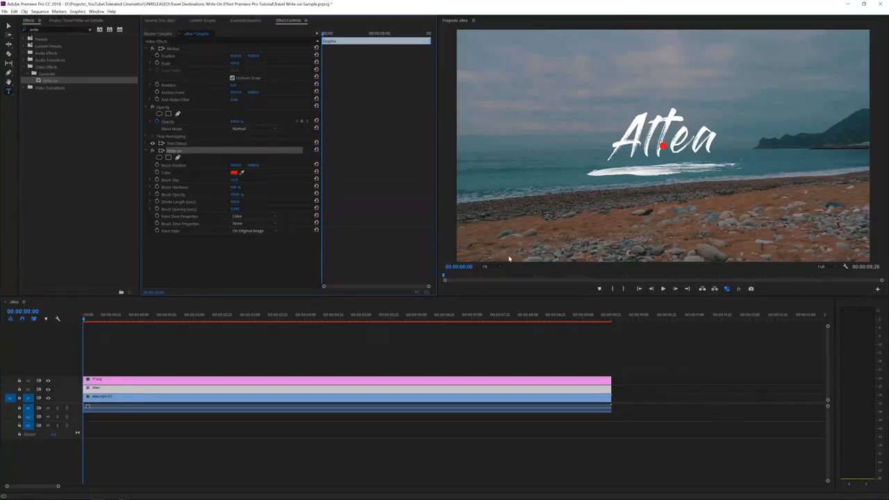
Step: Enlarge the program preview to 150% with the whole Altea title in frame
{"action": "left_click", "coordinate": [487, 267]}
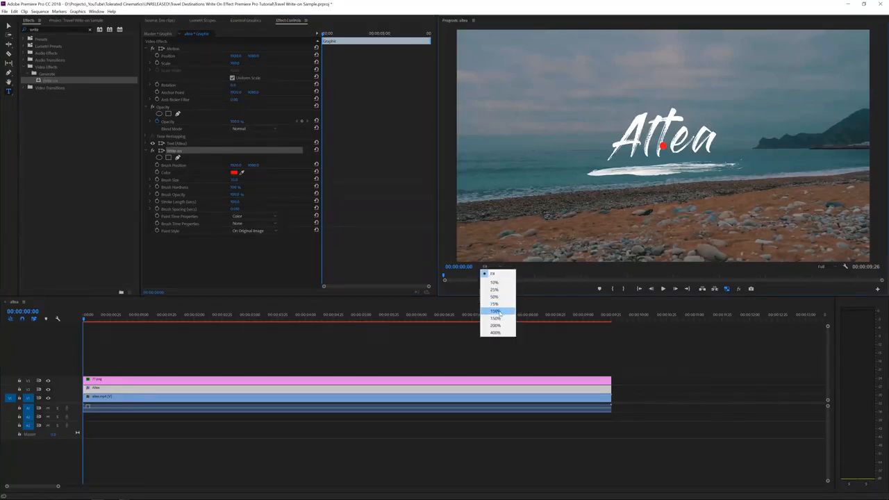
{"action": "left_click", "coordinate": [496, 319]}
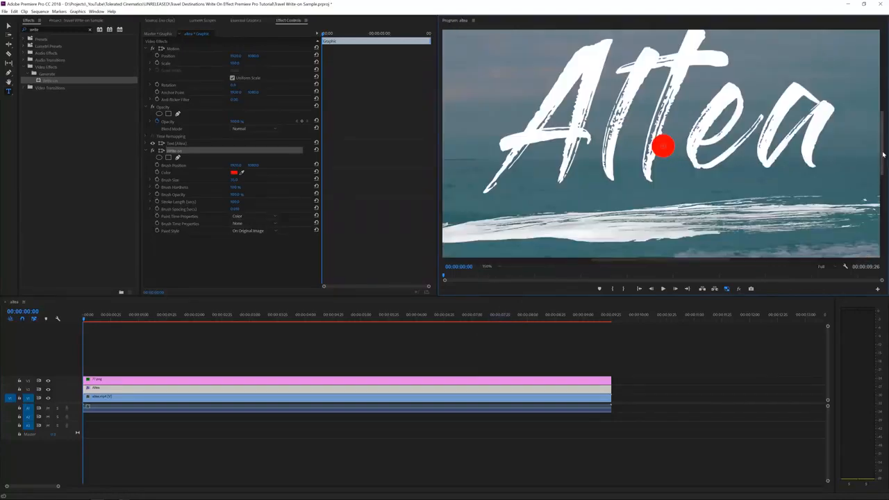
{"action": "scroll", "coordinate": [883, 160], "scroll_direction": "up", "scroll_amount": 3}
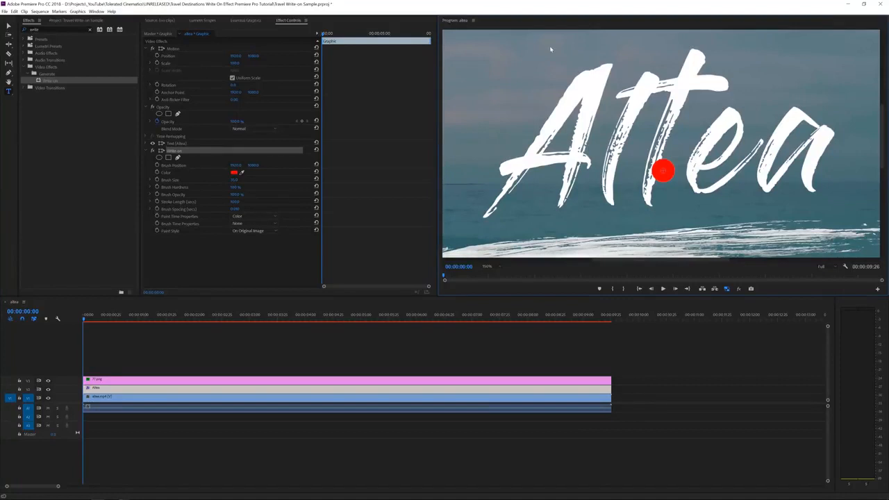
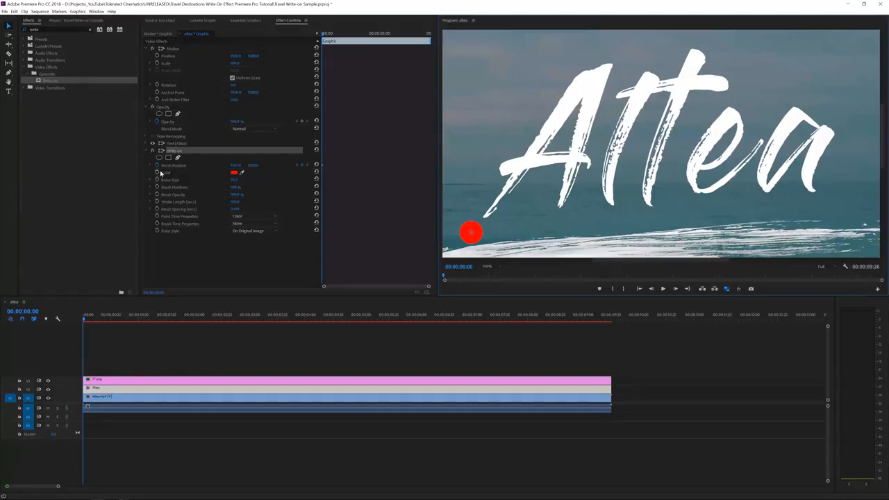
Step: Switch to the browser, open toleratedcinematics.com and search its products for "new year"
{"action": "type", "text": "toleratedcin"}
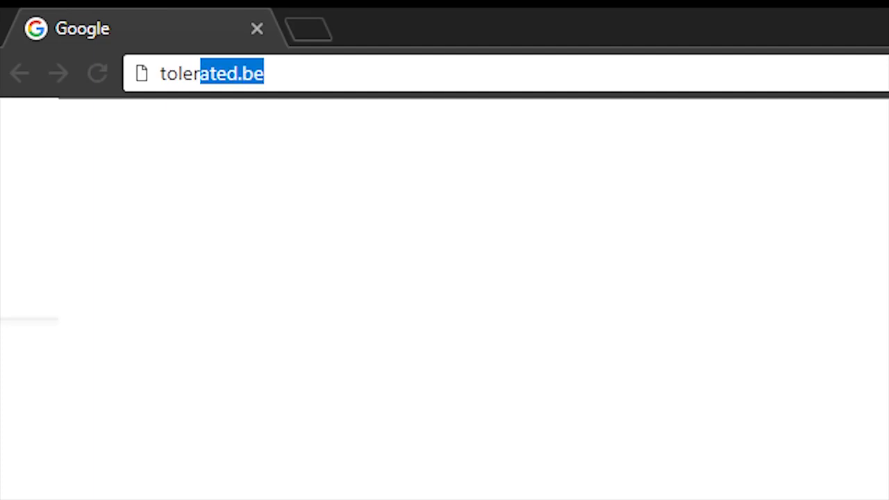
{"action": "type", "text": "ematics.com"}
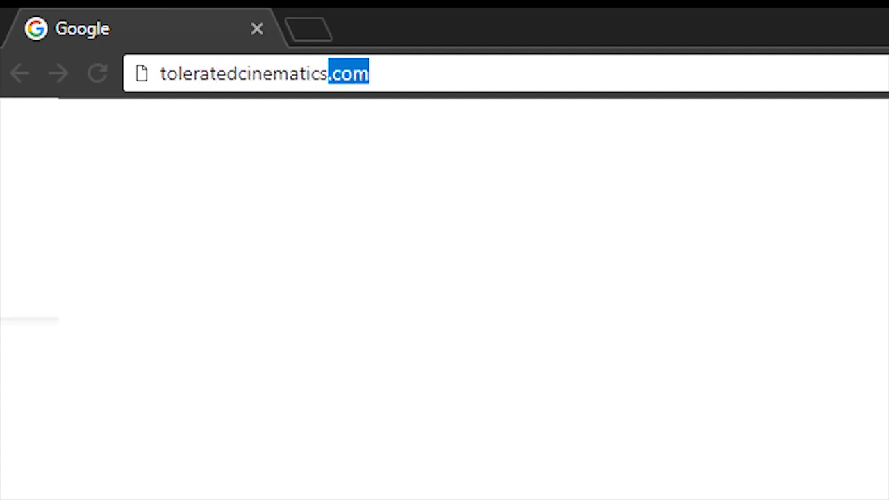
{"action": "key", "text": "Return"}
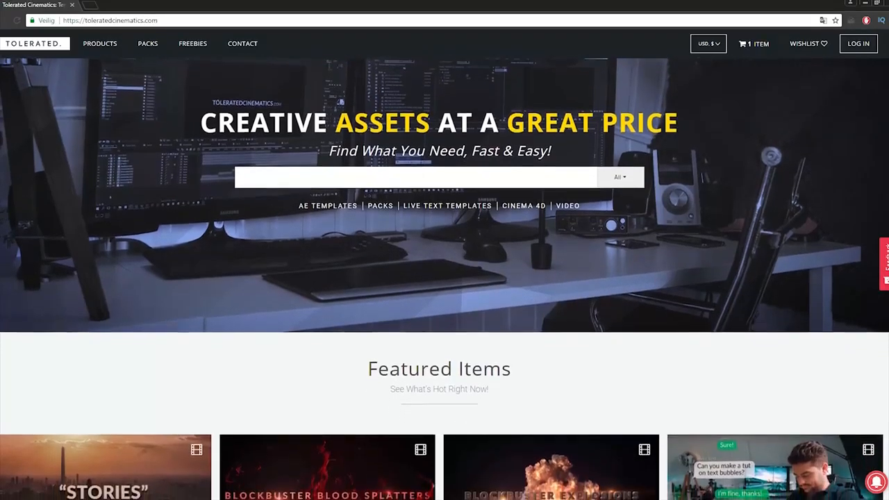
{"action": "scroll", "coordinate": [444, 278], "scroll_direction": "down", "scroll_amount": 1}
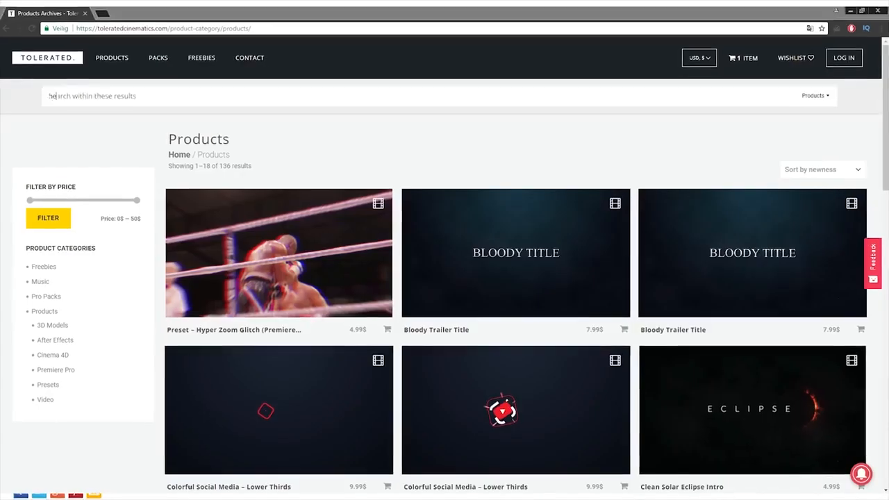
{"action": "type", "text": "new year"}
{"action": "key", "text": "Return"}
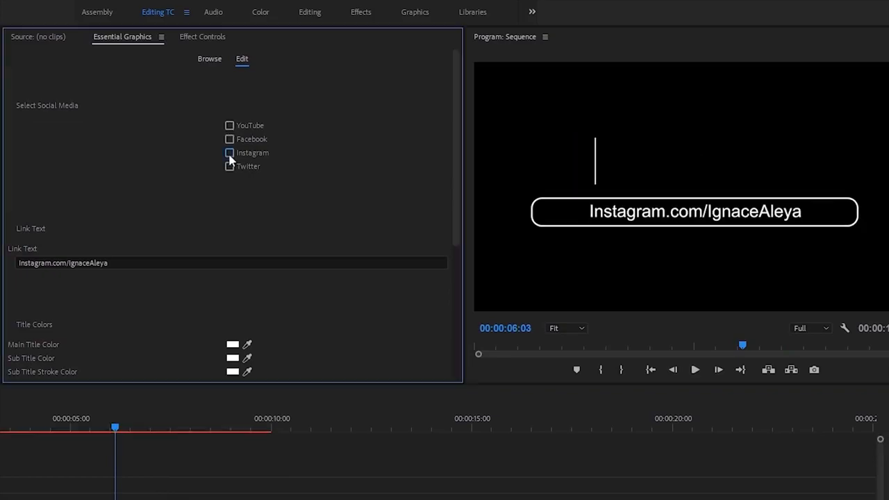
Step: In the social media template in Premiere Pro, enable Facebook and enter facebook.com/tolerate as the link text
{"action": "left_click", "coordinate": [230, 139]}
{"action": "type", "text": "facebook.com/tolerate"}
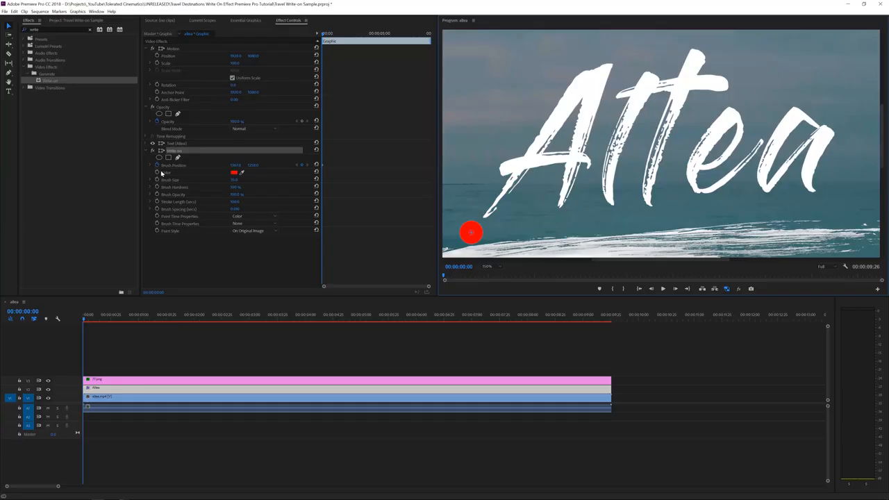
Step: At 00:00:00:05, keyframe the Write-on brush at the peak of the A so the stroke covers its left leg
{"action": "key", "text": "shift+Right"}
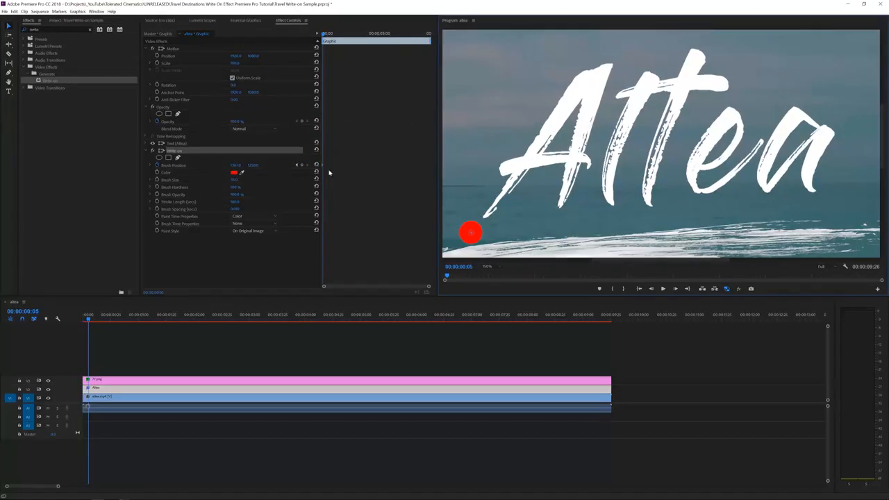
{"action": "left_click_drag", "start_coordinate": [429, 286], "coordinate": [382, 291]}
{"action": "key", "text": "shift+Left"}
{"action": "key", "text": "shift+Right"}
{"action": "key", "text": "shift+Right"}
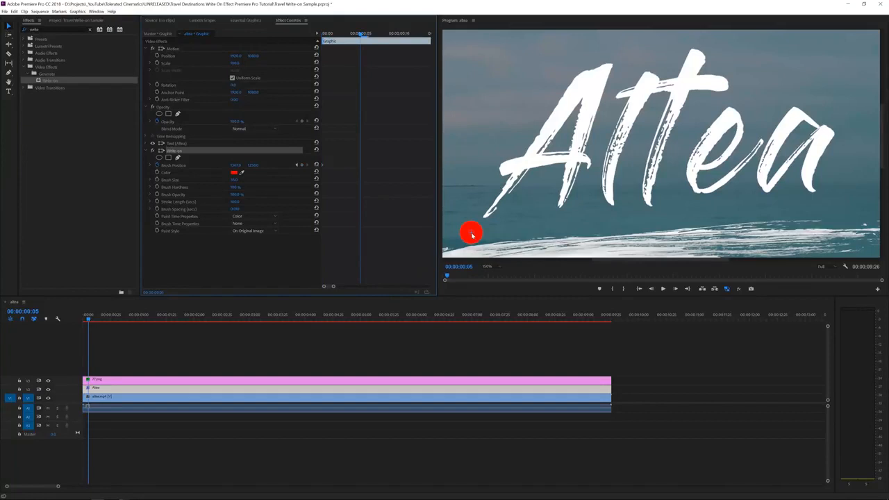
{"action": "mouse_move", "coordinate": [471, 235]}
{"action": "left_mouse_down"}
{"action": "mouse_move", "coordinate": [610, 48]}
{"action": "mouse_move", "coordinate": [601, 58]}
{"action": "left_mouse_up"}
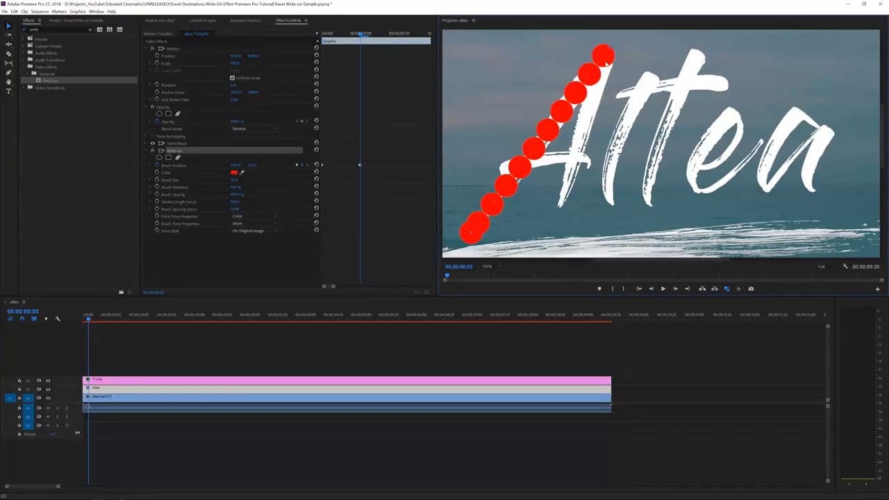
Step: Set the Write-on effect's Brush Spacing to 0 and reselect the effect
{"action": "left_click", "coordinate": [237, 209]}
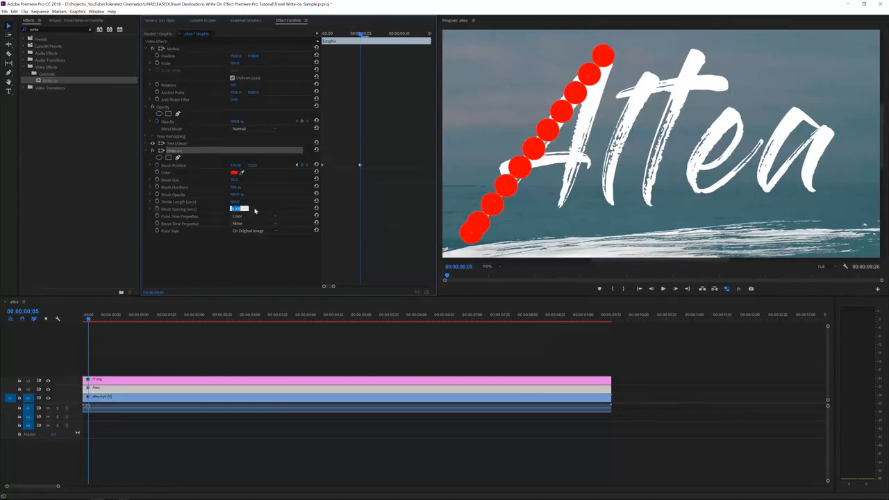
{"action": "type", "text": "0"}
{"action": "key", "text": "Return"}
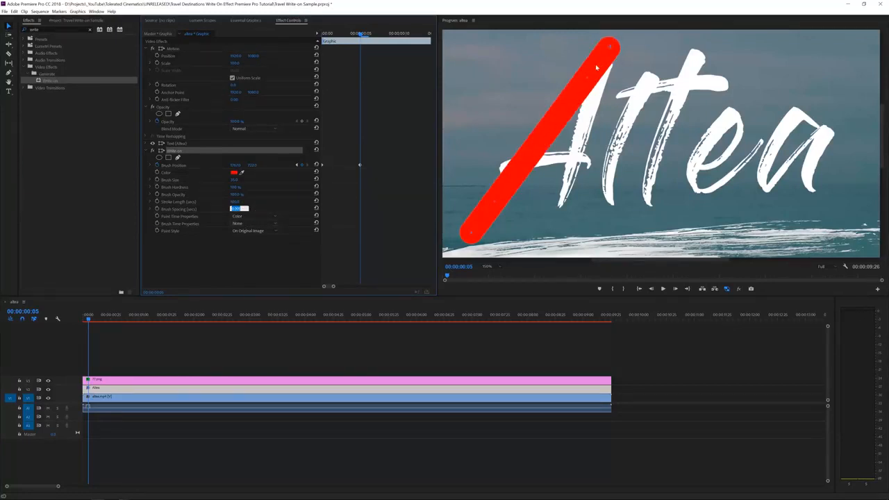
{"action": "left_click", "coordinate": [274, 212]}
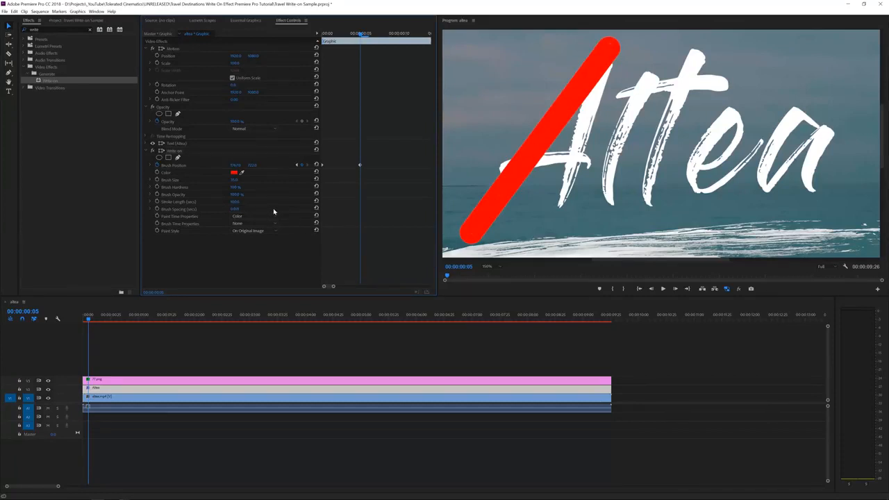
{"action": "left_click", "coordinate": [177, 153]}
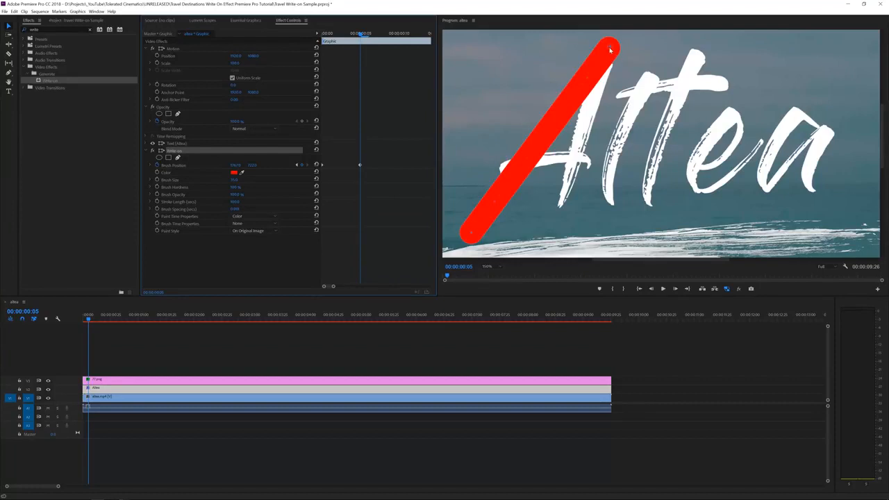
{"action": "key", "text": "shift+Right"}
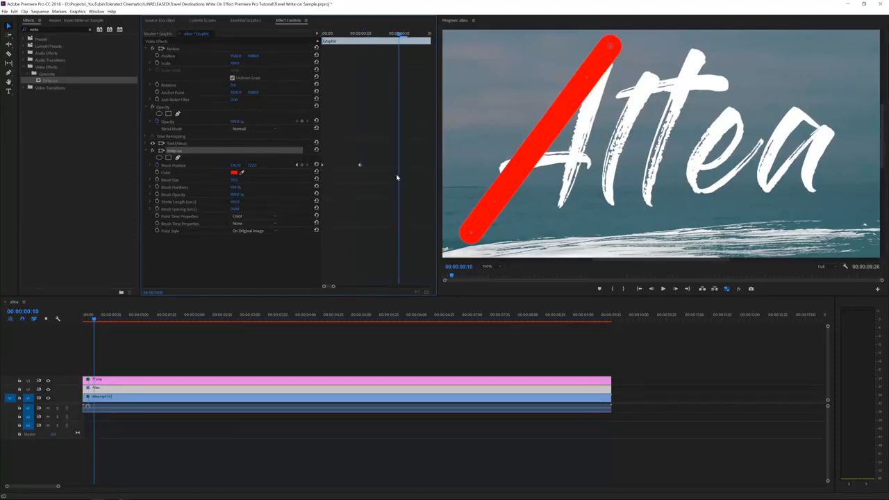
{"action": "left_click_drag", "start_coordinate": [611, 46], "coordinate": [558, 209]}
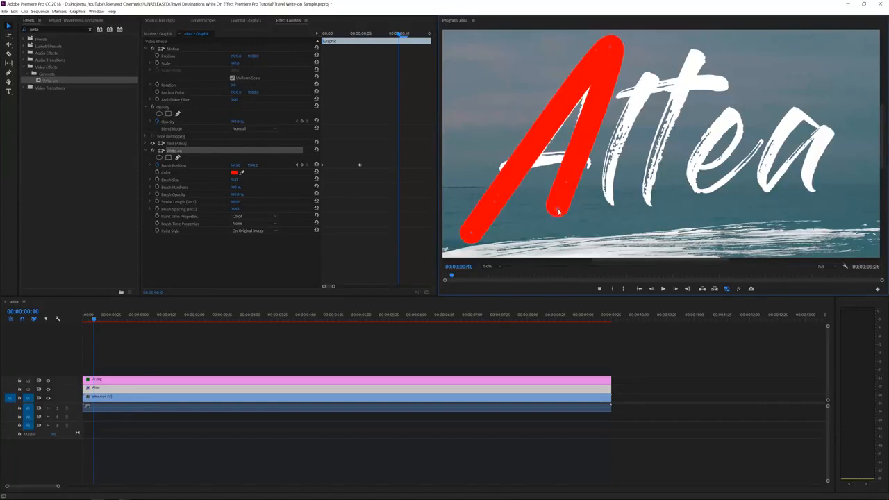
{"action": "mouse_move", "coordinate": [559, 212]}
{"action": "left_mouse_down"}
{"action": "mouse_move", "coordinate": [566, 197]}
{"action": "mouse_move", "coordinate": [560, 211]}
{"action": "left_mouse_up"}
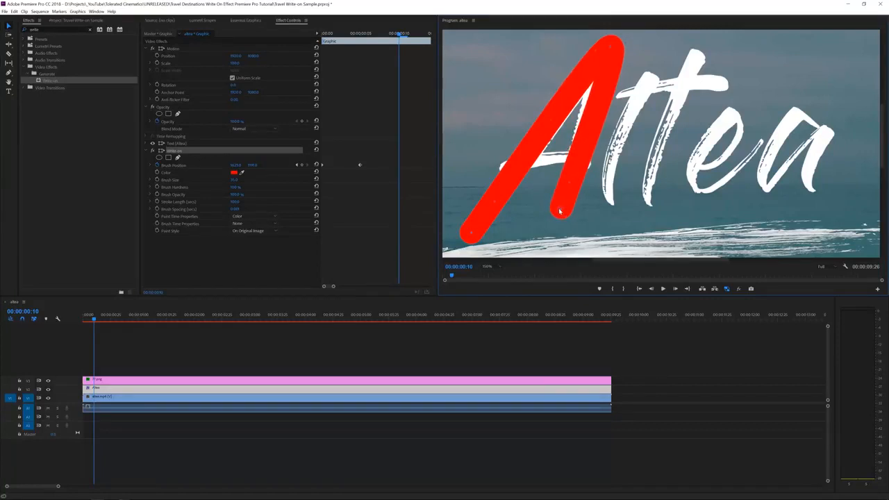
{"action": "key", "text": "ctrl+z"}
{"action": "key", "text": "ctrl+z"}
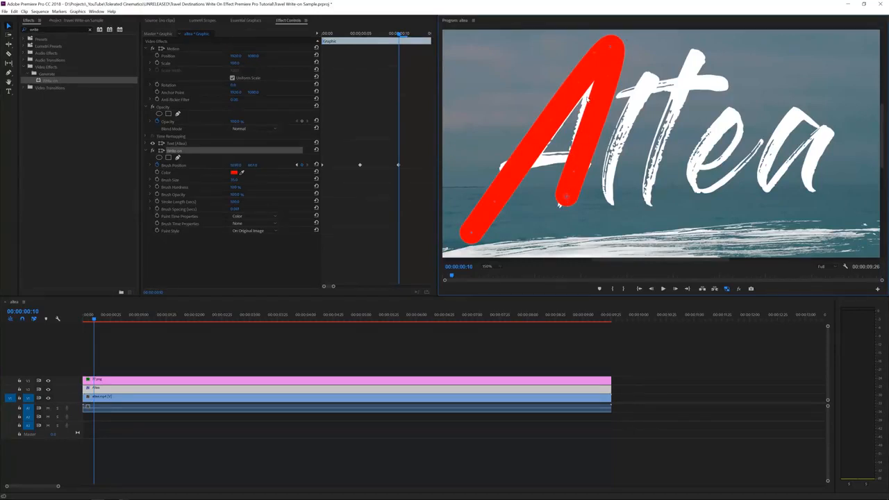
{"action": "key", "text": "ctrl+z"}
{"action": "key", "text": "ctrl+z"}
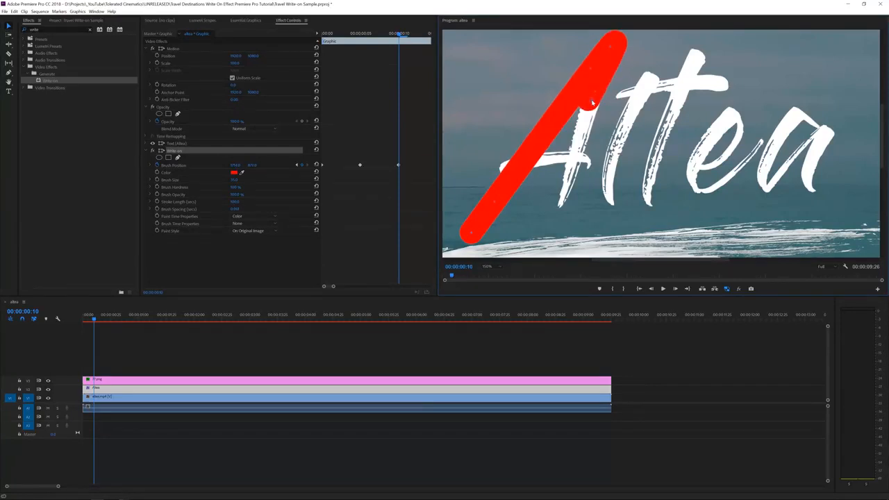
Step: Shift the keyframe partway down the A's right leg earlier, and keyframe the brush just below that leg's foot at 00:00:00:11
{"action": "left_click_drag", "start_coordinate": [398, 165], "coordinate": [375, 169]}
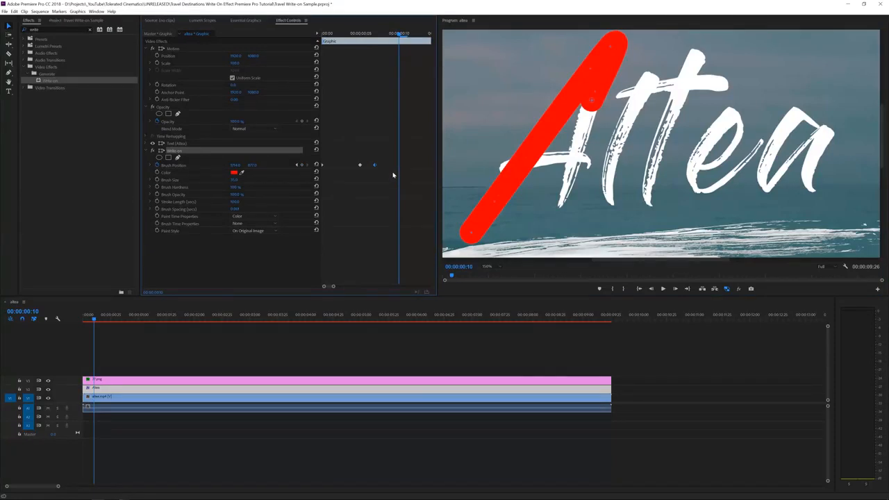
{"action": "left_click", "coordinate": [411, 34]}
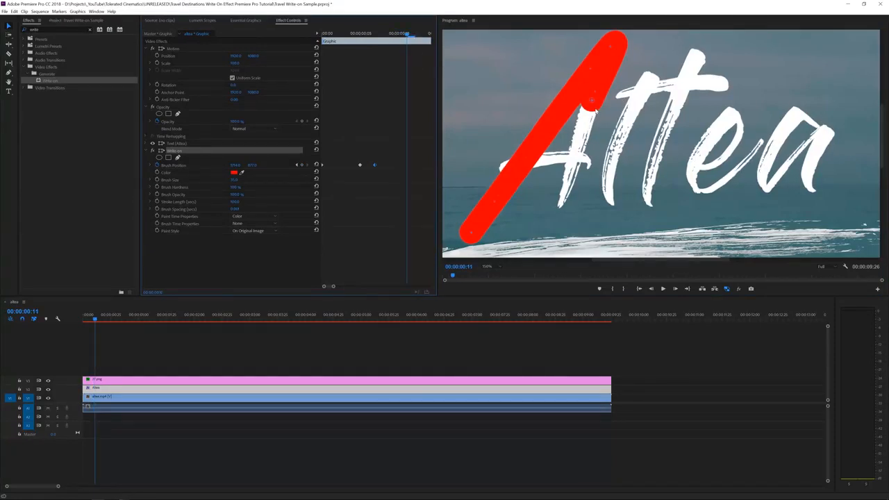
{"action": "left_click_drag", "start_coordinate": [592, 102], "coordinate": [585, 122]}
{"action": "left_click_drag", "start_coordinate": [556, 212], "coordinate": [557, 218]}
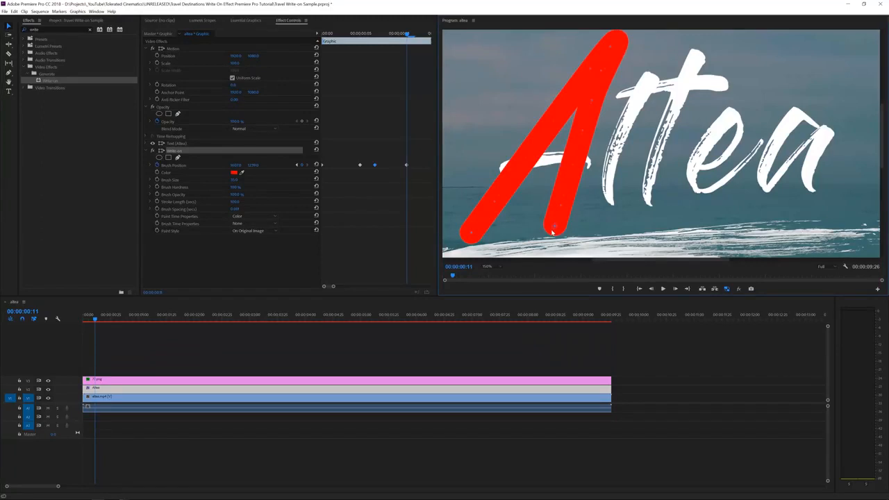
Step: At 00:00:00:14, keyframe the brush just left of the A's crossbar
{"action": "key", "text": "Right"}
{"action": "key", "text": "Right"}
{"action": "key", "text": "Right"}
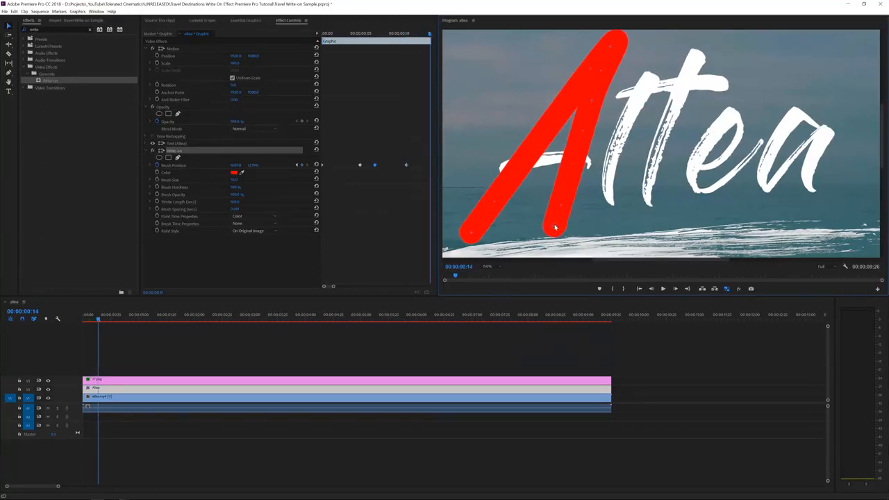
{"action": "left_click_drag", "start_coordinate": [478, 184], "coordinate": [464, 175]}
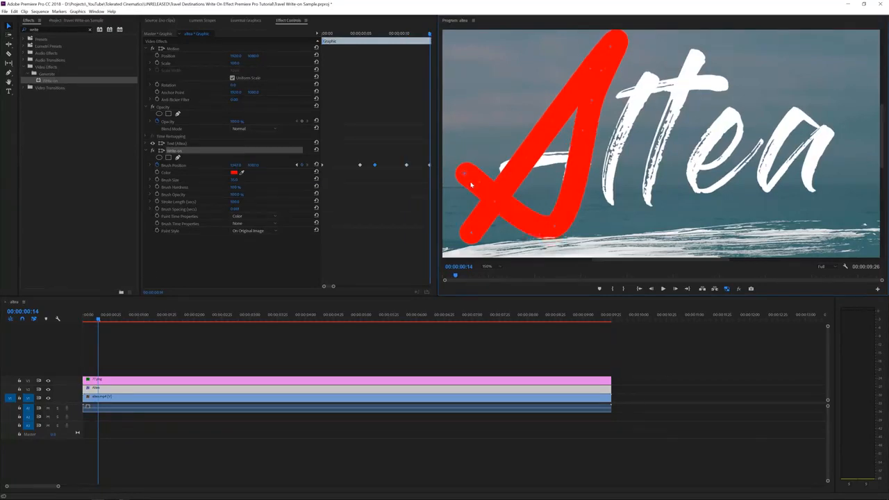
Step: At 00:00:00:19, keyframe the brush at the right end of the A's crossbar
{"action": "key", "text": "Right"}
{"action": "key", "text": "Right"}
{"action": "key", "text": "Right"}
{"action": "key", "text": "Right"}
{"action": "key", "text": "Right"}
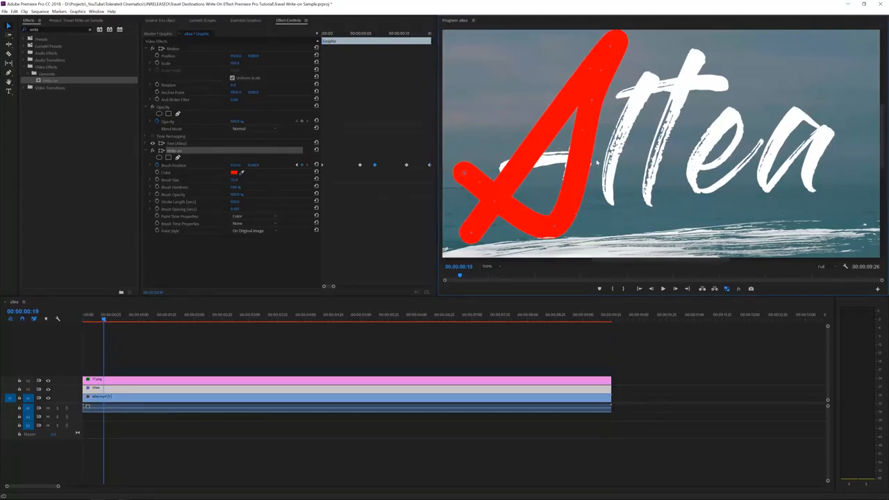
{"action": "left_click", "coordinate": [597, 161]}
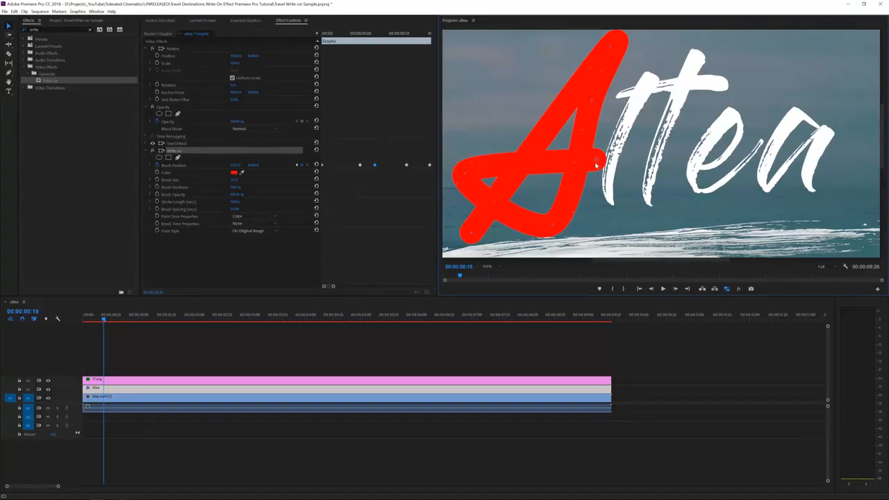
Step: At 00:00:00:24, keyframe the brush at the foot of the letter l
{"action": "key", "text": "Right"}
{"action": "key", "text": "Right"}
{"action": "key", "text": "Right"}
{"action": "key", "text": "Right"}
{"action": "key", "text": "Right"}
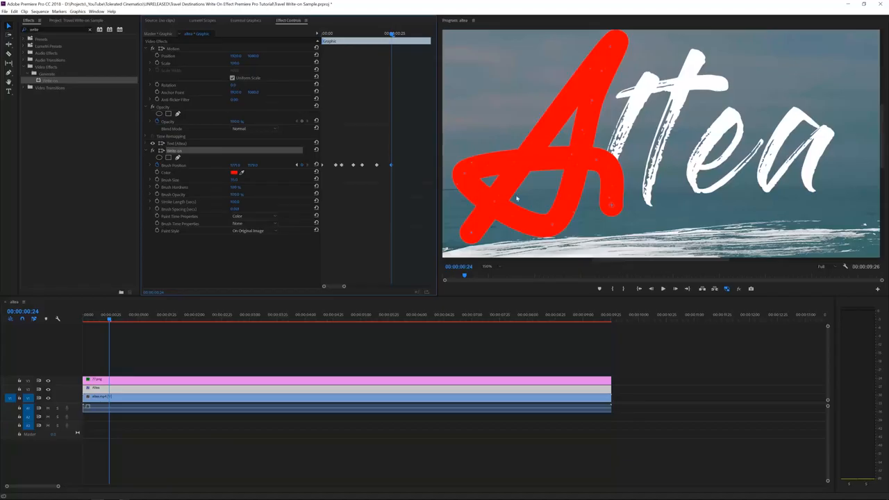
Step: At 00:00:00:27, keyframe the brush partway up the stem of the letter l
{"action": "key", "text": "shift+Right"}
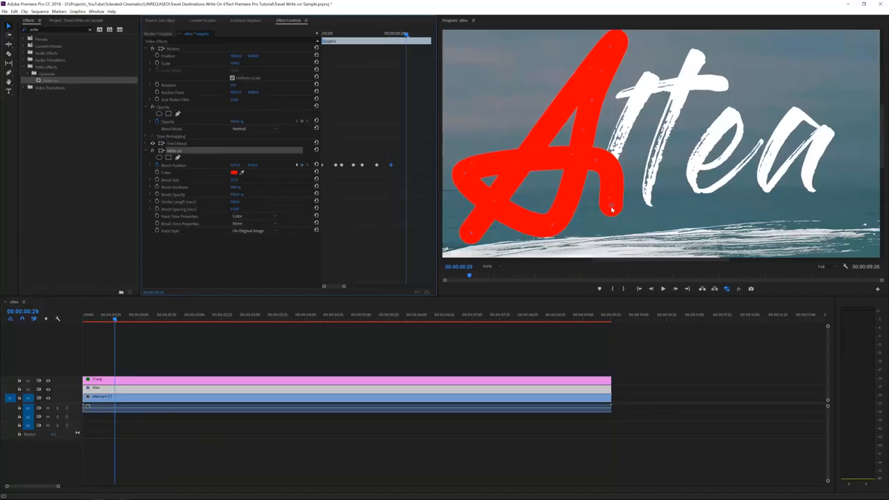
{"action": "key", "text": "Right"}
{"action": "key", "text": "Right"}
{"action": "key", "text": "Right"}
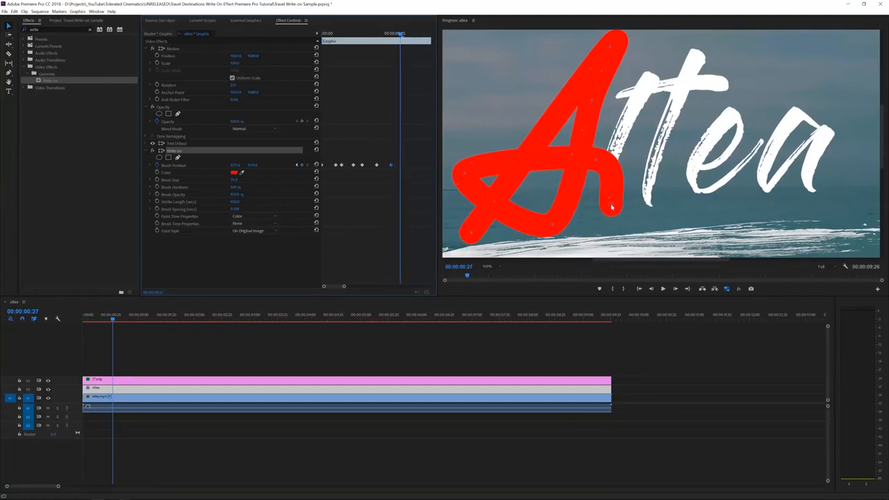
{"action": "mouse_move", "coordinate": [612, 204]}
{"action": "left_mouse_down"}
{"action": "mouse_move", "coordinate": [615, 216]}
{"action": "mouse_move", "coordinate": [617, 143]}
{"action": "left_mouse_up"}
Step: Keyframe the brush over the top of the l and around the t's crossbar, reaching the t's upper stem at 00:00:01:00
{"action": "key", "text": "Right"}
{"action": "key", "text": "Right"}
{"action": "key", "text": "Right"}
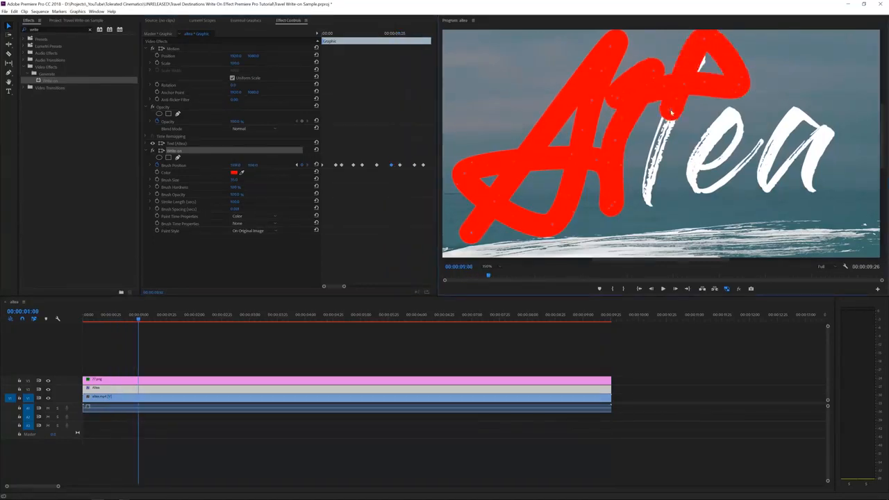
{"action": "key", "text": "Right"}
{"action": "key", "text": "Right"}
{"action": "key", "text": "Right"}
{"action": "left_click_drag", "start_coordinate": [736, 83], "coordinate": [671, 99]}
Step: Keyframe the brush down the t's stem and up the e's right side, reaching the top of the e at 00:00:01:24
{"action": "key", "text": "Right"}
{"action": "key", "text": "Right"}
{"action": "key", "text": "Right"}
{"action": "left_click_drag", "start_coordinate": [736, 139], "coordinate": [731, 117]}
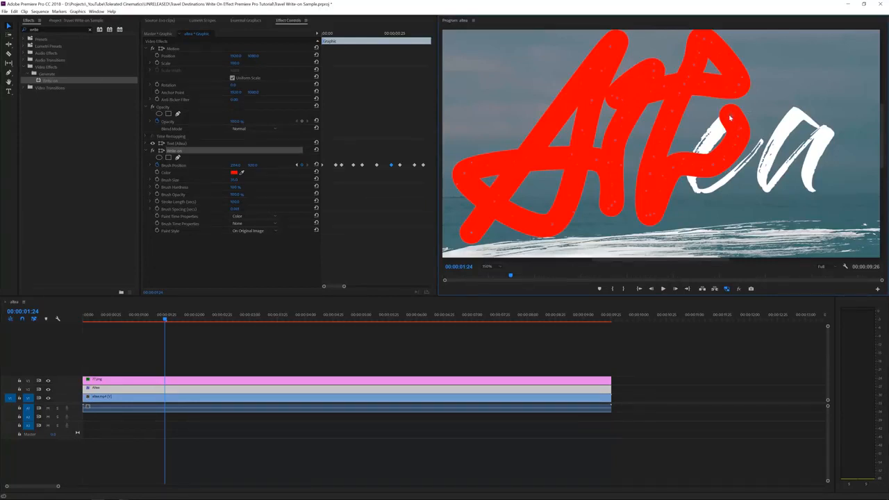
Step: At 00:00:01:27, keyframe the brush on the upper-left stroke of the letter e
{"action": "key", "text": "Right"}
{"action": "key", "text": "Right"}
{"action": "key", "text": "Right"}
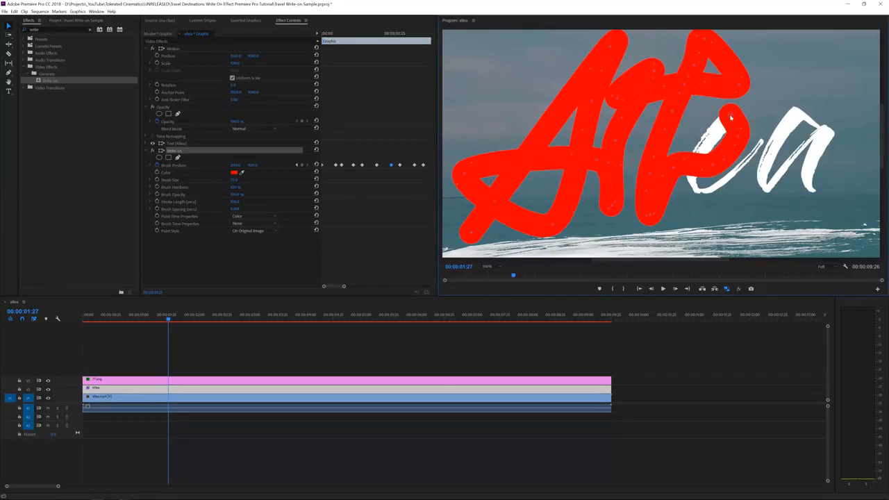
{"action": "left_click", "coordinate": [707, 142]}
Step: From 00:00:01:30, keyframe the brush around the e's lower bowl and up to the end of its tail
{"action": "key", "text": "Right"}
{"action": "key", "text": "Right"}
{"action": "key", "text": "Right"}
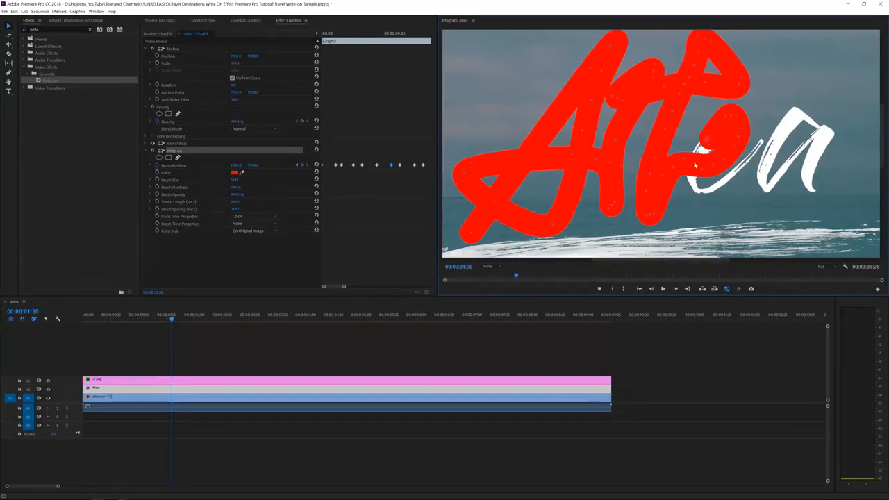
{"action": "mouse_move", "coordinate": [708, 140]}
{"action": "left_mouse_down"}
{"action": "mouse_move", "coordinate": [695, 165]}
{"action": "mouse_move", "coordinate": [729, 179]}
{"action": "mouse_move", "coordinate": [759, 143]}
{"action": "left_mouse_up"}
Step: Advance in small frame steps and keyframe the brush from the e's tail onto the left stroke of the a
{"action": "key", "text": "Right"}
{"action": "key", "text": "Right"}
{"action": "key", "text": "Right"}
{"action": "key", "text": "Right"}
{"action": "key", "text": "Right"}
{"action": "key", "text": "Right"}
{"action": "key", "text": "Right"}
{"action": "key", "text": "Right"}
{"action": "key", "text": "Right"}
{"action": "key", "text": "Right"}
{"action": "key", "text": "Right"}
{"action": "key", "text": "Right"}
{"action": "key", "text": "Right"}
{"action": "key", "text": "Right"}
{"action": "key", "text": "Right"}
{"action": "mouse_move", "coordinate": [759, 144]}
{"action": "left_mouse_down"}
{"action": "mouse_move", "coordinate": [801, 113]}
{"action": "mouse_move", "coordinate": [784, 133]}
{"action": "left_mouse_up"}
Step: Advance further and keyframe the brush around the a's bowl to the top of its right leg
{"action": "key", "text": "Right"}
{"action": "key", "text": "Right"}
{"action": "key", "text": "Right"}
{"action": "key", "text": "Right"}
{"action": "key", "text": "Right"}
{"action": "key", "text": "Right"}
{"action": "key", "text": "Right"}
{"action": "key", "text": "Right"}
{"action": "key", "text": "Right"}
{"action": "key", "text": "Right"}
{"action": "key", "text": "Right"}
{"action": "key", "text": "Right"}
{"action": "mouse_move", "coordinate": [784, 133]}
{"action": "left_mouse_down"}
{"action": "mouse_move", "coordinate": [766, 188]}
{"action": "mouse_move", "coordinate": [824, 129]}
{"action": "left_mouse_up"}
Step: Keyframe the brush down the a's right leg, placing the last point at its foot at 00:00:02:13
{"action": "key", "text": "Right"}
{"action": "key", "text": "Right"}
{"action": "key", "text": "Right"}
{"action": "key", "text": "Right"}
{"action": "key", "text": "Right"}
{"action": "key", "text": "Right"}
{"action": "left_click_drag", "start_coordinate": [810, 164], "coordinate": [810, 194]}
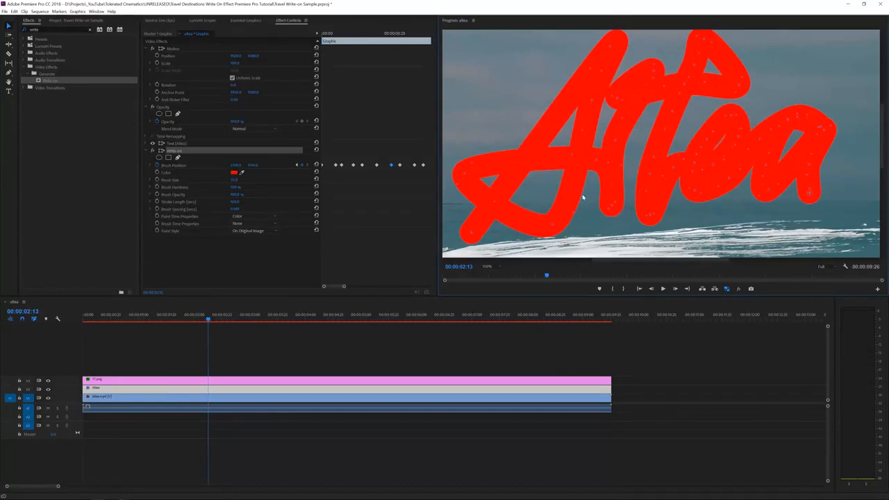
Step: Set the Write-on Paint Style to Reveal Original Image and check the reveal around 00:00:00:31
{"action": "left_click", "coordinate": [264, 234]}
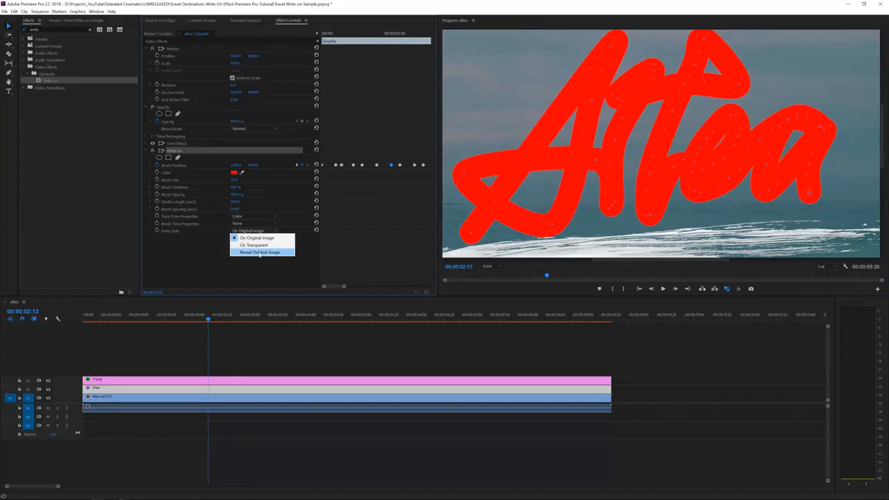
{"action": "left_click", "coordinate": [259, 253]}
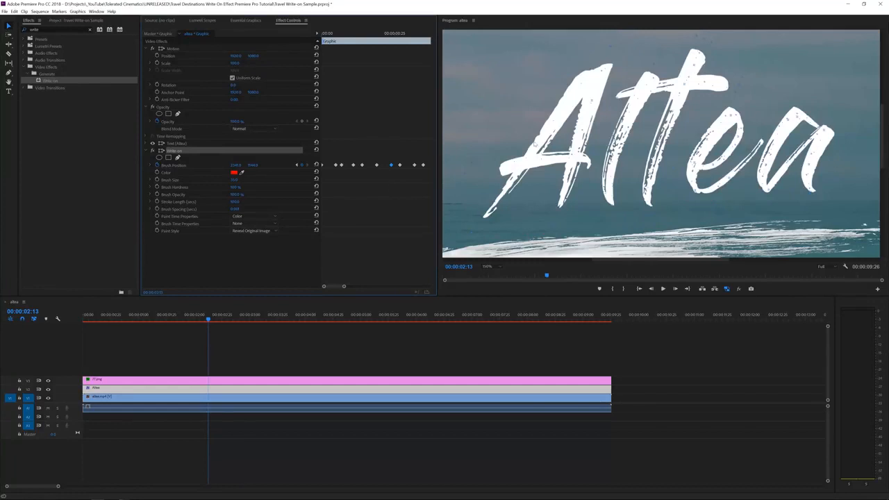
{"action": "left_click", "coordinate": [412, 34]}
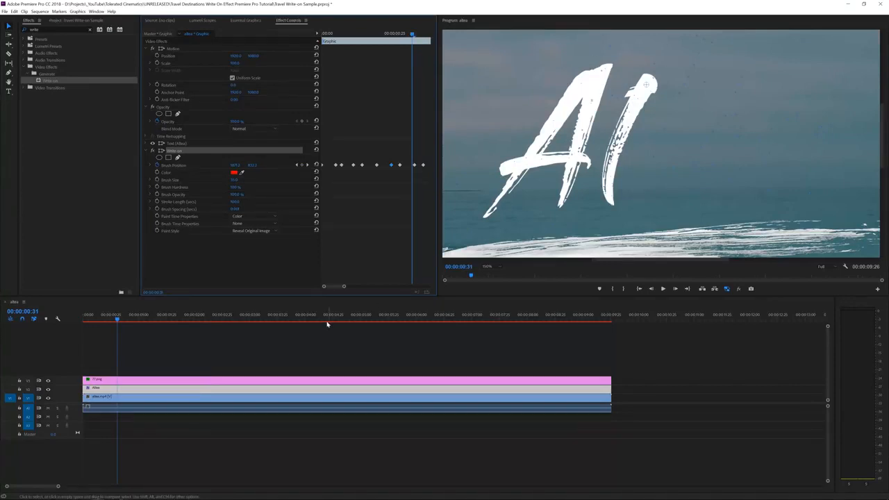
Step: Fit the whole frame in the preview and play the title animation from the start and again from 00:00:02:09
{"action": "key", "text": "Home"}
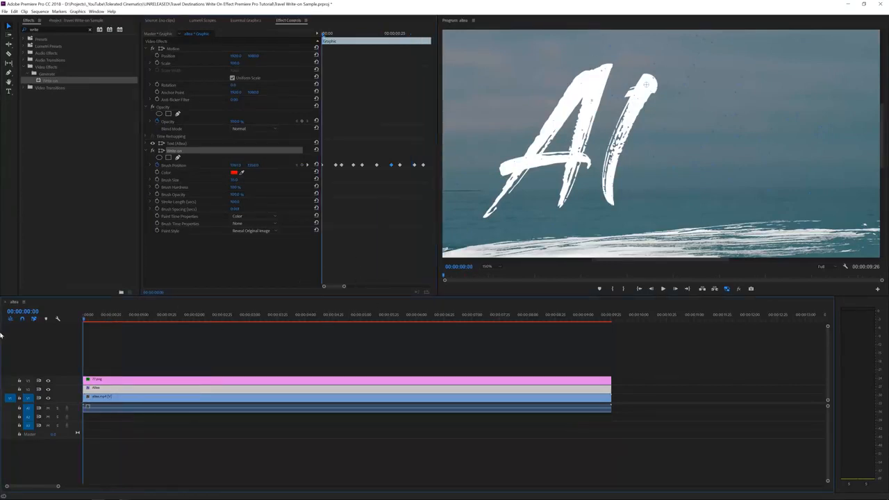
{"action": "left_click", "coordinate": [487, 267]}
{"action": "left_click", "coordinate": [495, 275]}
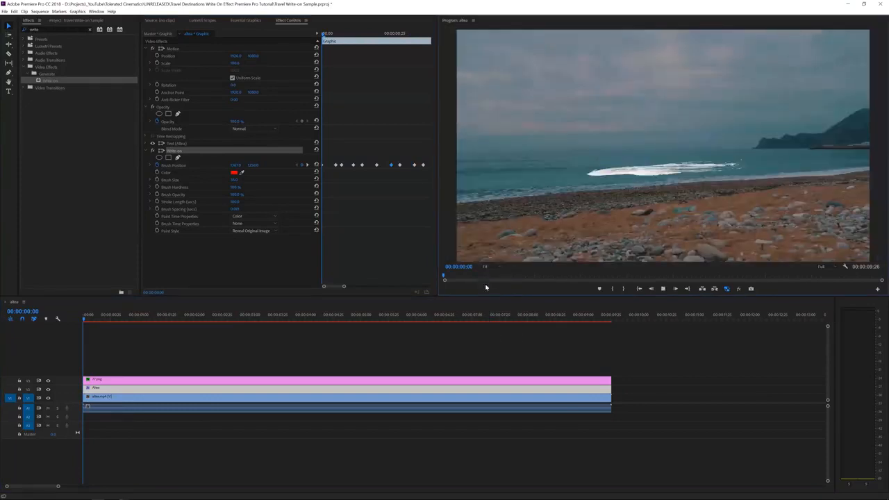
{"action": "key", "text": "space"}
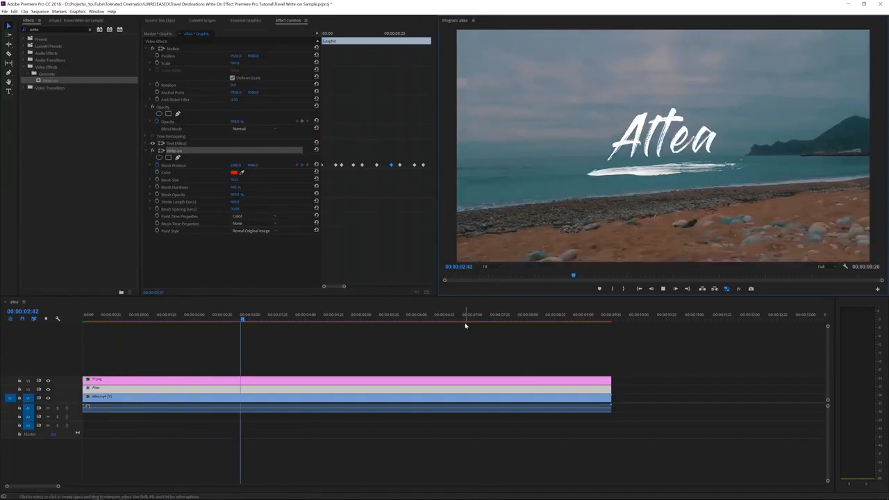
{"action": "left_click", "coordinate": [204, 323]}
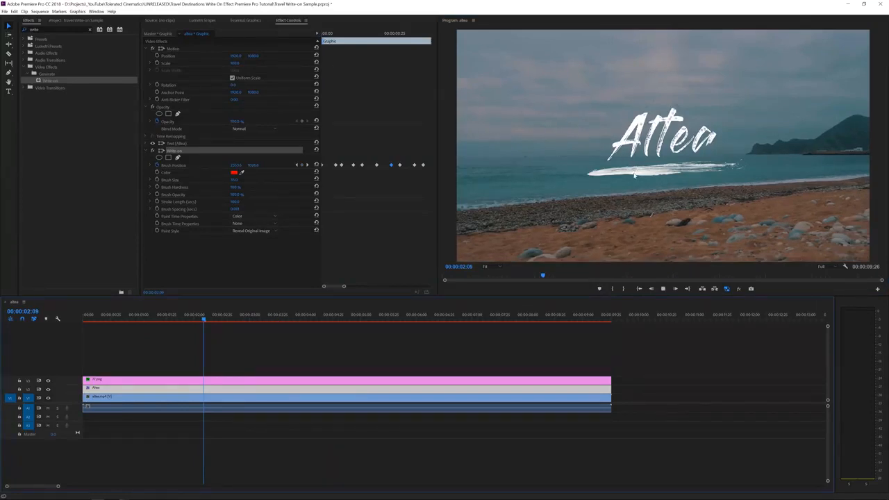
{"action": "key", "text": "space"}
{"action": "key", "text": "space"}
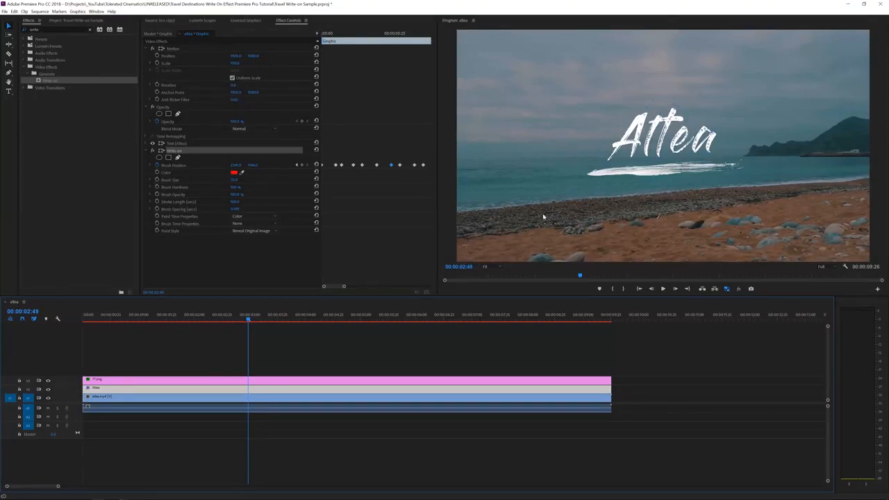
Step: Find the Linear Wipe effect and apply it to the brush-stroke underline clip
{"action": "left_click", "coordinate": [111, 380]}
{"action": "left_click", "coordinate": [109, 115]}
{"action": "type", "text": "linea"}
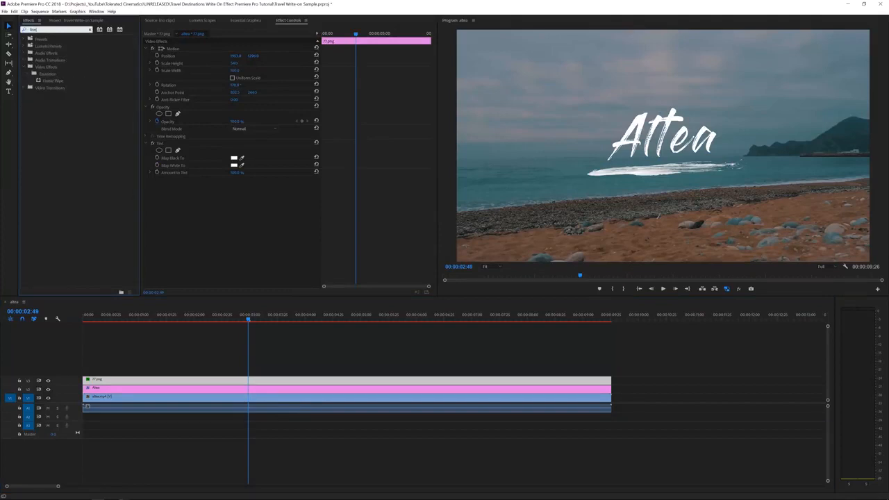
{"action": "left_click_drag", "start_coordinate": [38, 82], "coordinate": [166, 382]}
Step: Keyframe the Linear Wipe's Transition Completion at 100% at an earlier time and 0% at 00:00:02:49
{"action": "left_click", "coordinate": [235, 195]}
{"action": "type", "text": "100"}
{"action": "key", "text": "Return"}
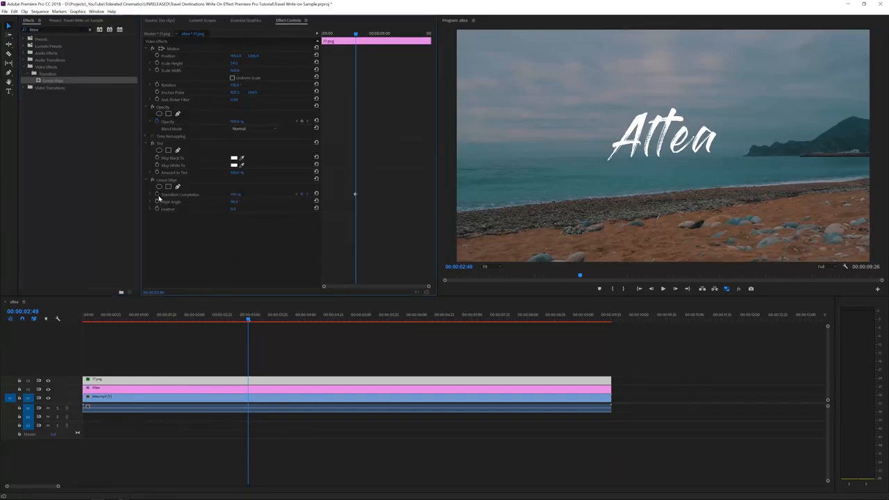
{"action": "left_click", "coordinate": [157, 195]}
{"action": "left_click_drag", "start_coordinate": [357, 195], "coordinate": [336, 195]}
{"action": "left_click", "coordinate": [239, 195]}
{"action": "type", "text": "0"}
{"action": "key", "text": "Return"}
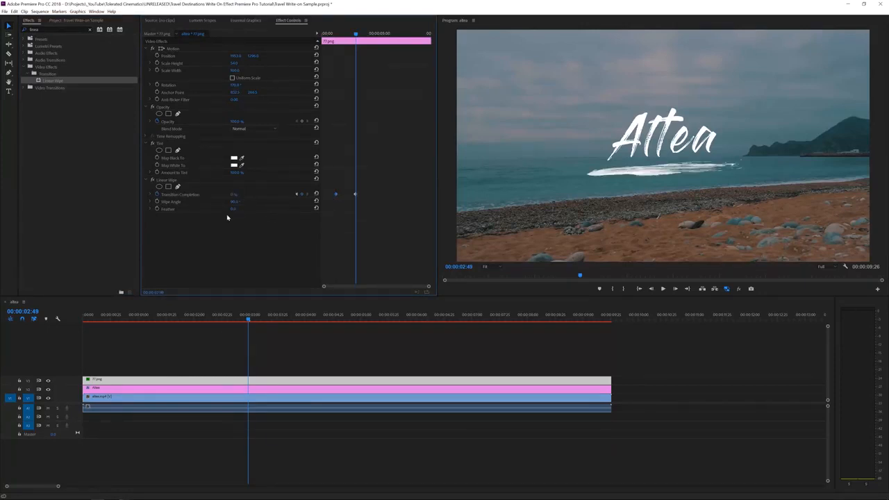
Step: Move the wipe's end keyframe earlier, close to its start keyframe, and play the title from the beginning
{"action": "left_click", "coordinate": [348, 33]}
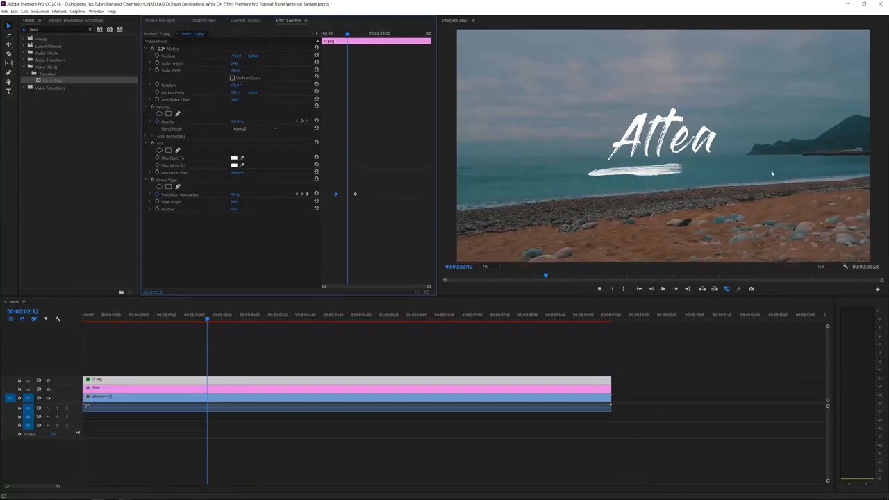
{"action": "left_click", "coordinate": [336, 34]}
{"action": "key", "text": "shift+Right"}
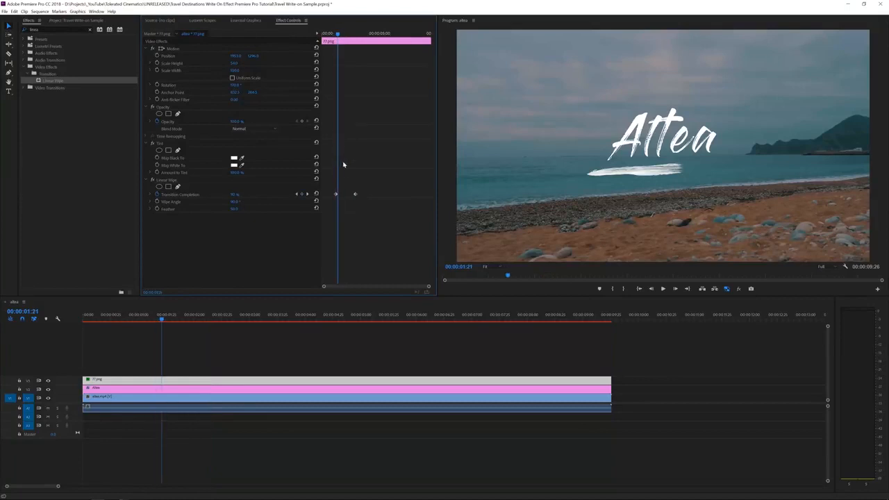
{"action": "key", "text": "shift+Left"}
{"action": "key", "text": "shift+Right"}
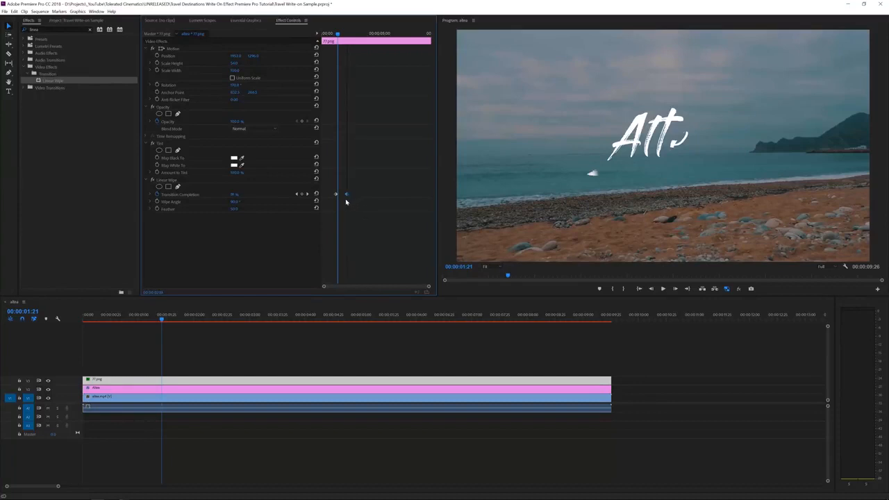
{"action": "left_click_drag", "start_coordinate": [355, 194], "coordinate": [337, 195]}
{"action": "key", "text": "Home"}
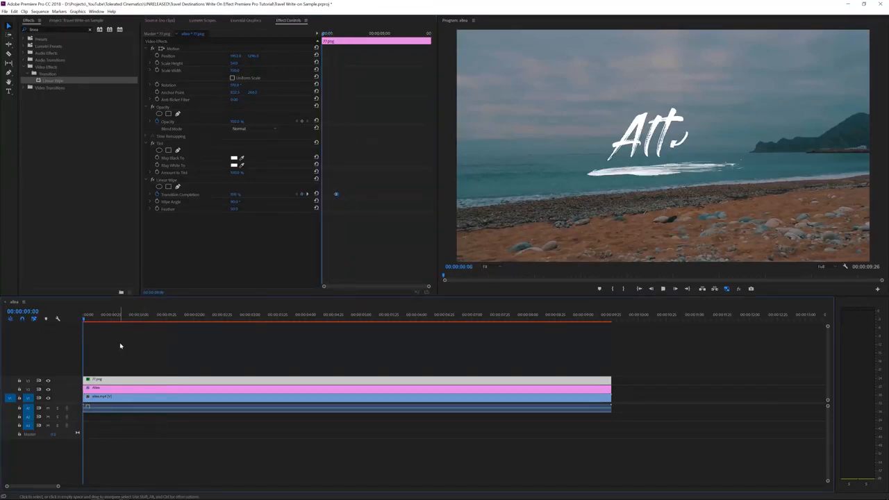
{"action": "key", "text": "space"}
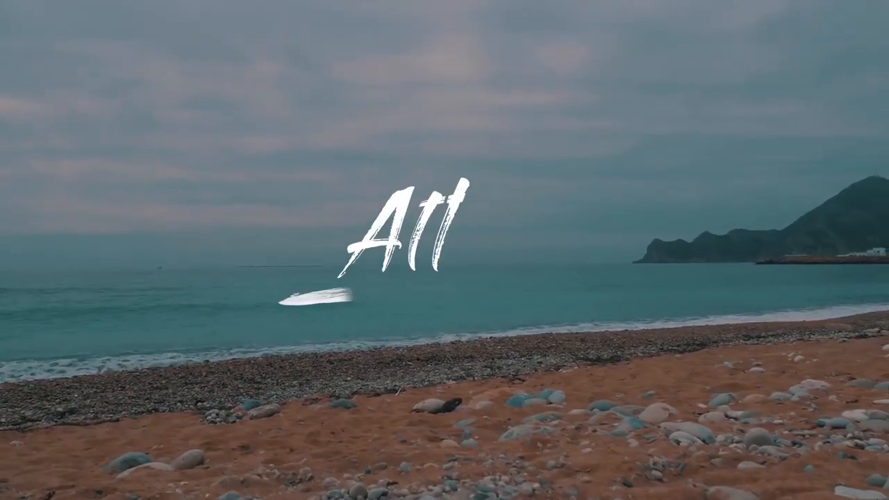